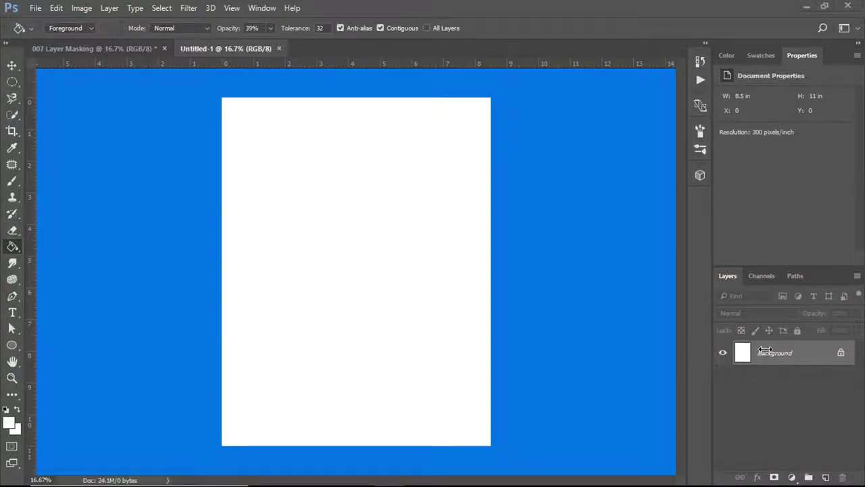
Step: Create Layer 1 above the Background and rename it Orb
{"action": "left_click", "coordinate": [826, 478]}
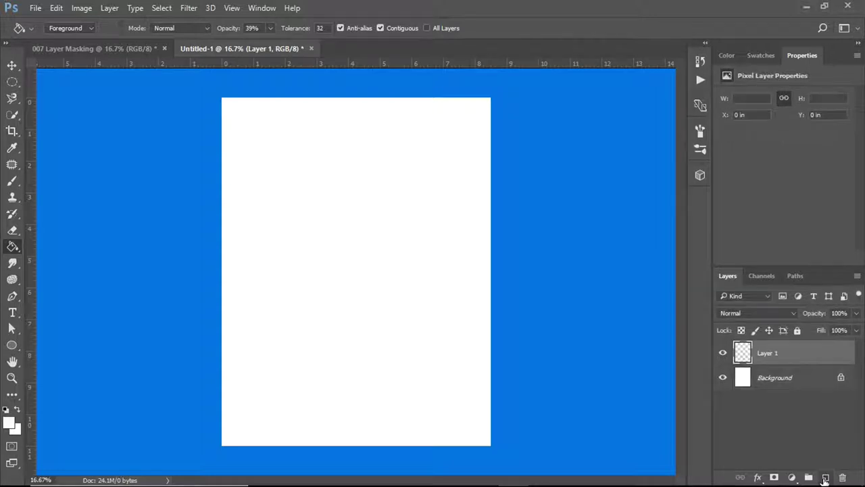
{"action": "double_click", "coordinate": [766, 352]}
{"action": "type", "text": "rb"}
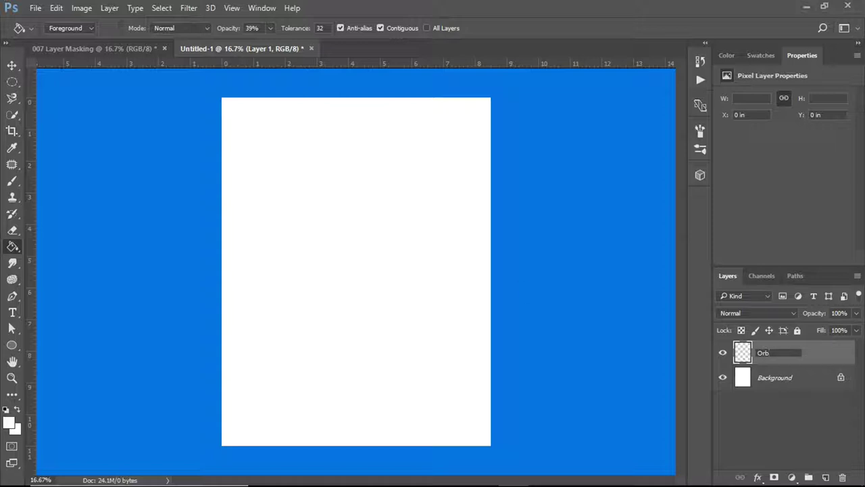
Step: Draw a 1224 × 1224 px circle with the Ellipse tool in the upper middle of the canvas
{"action": "left_click", "coordinate": [14, 346]}
{"action": "right_click", "coordinate": [17, 345]}
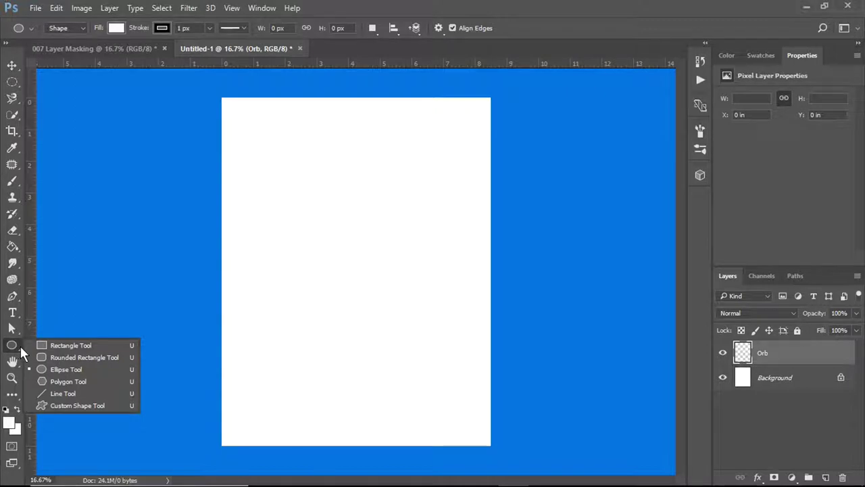
{"action": "left_click", "coordinate": [44, 370]}
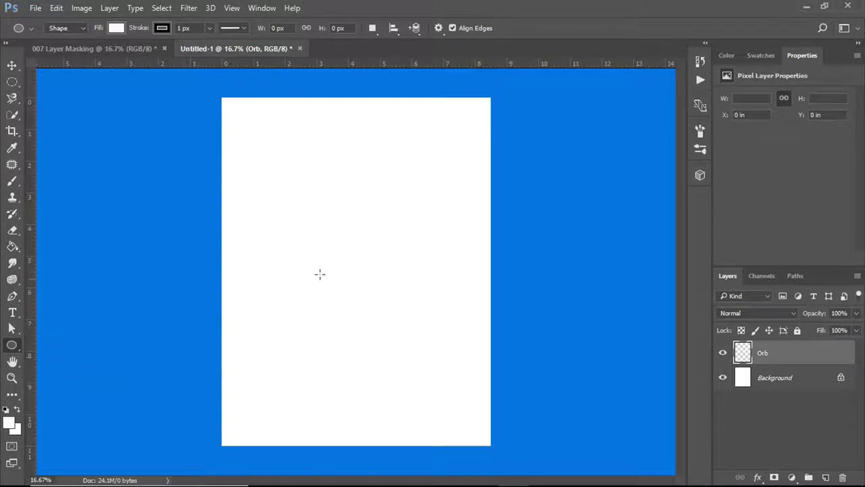
{"action": "left_click_drag", "start_coordinate": [297, 183], "coordinate": [430, 312]}
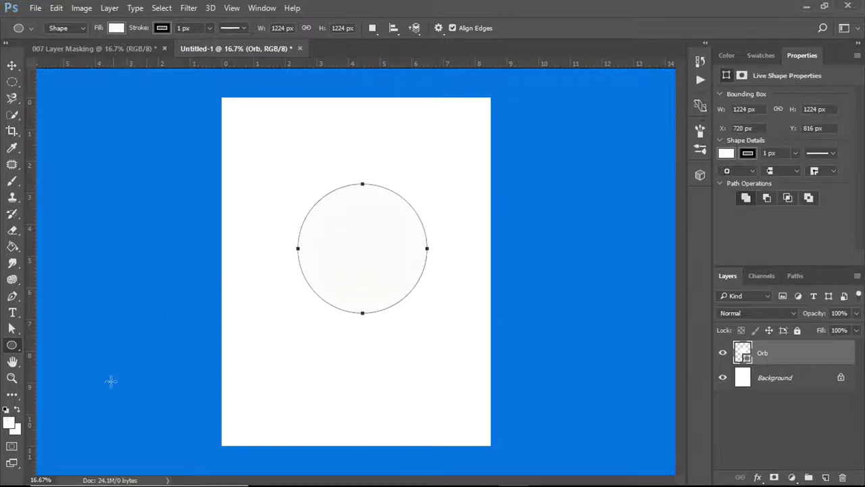
Step: Set the foreground colour to saturated magenta e017bd
{"action": "left_click", "coordinate": [11, 422]}
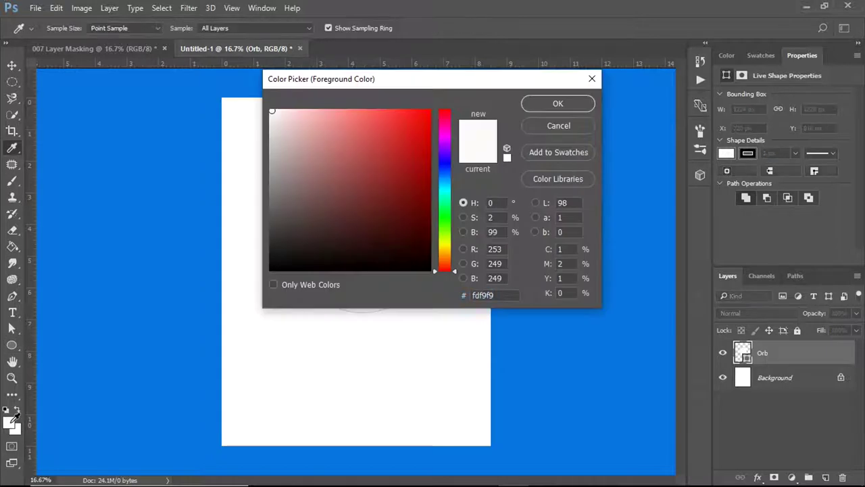
{"action": "left_click", "coordinate": [444, 123]}
{"action": "left_click", "coordinate": [446, 131]}
{"action": "left_click", "coordinate": [414, 129]}
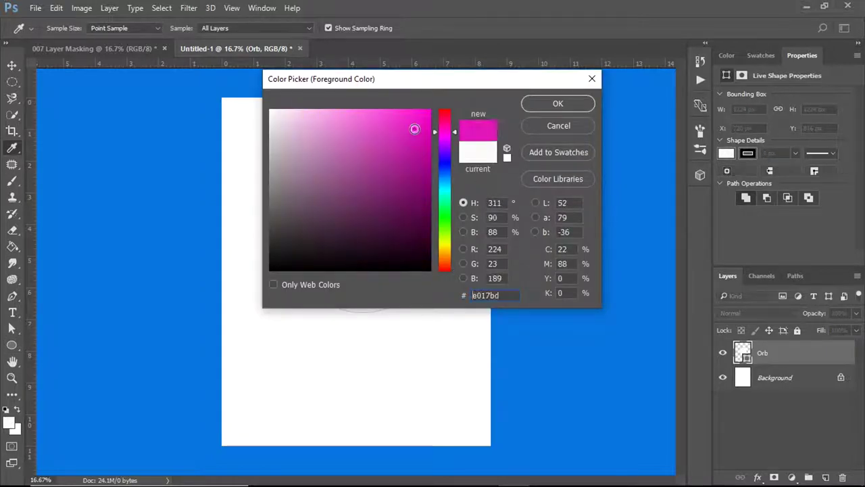
{"action": "left_click", "coordinate": [542, 105]}
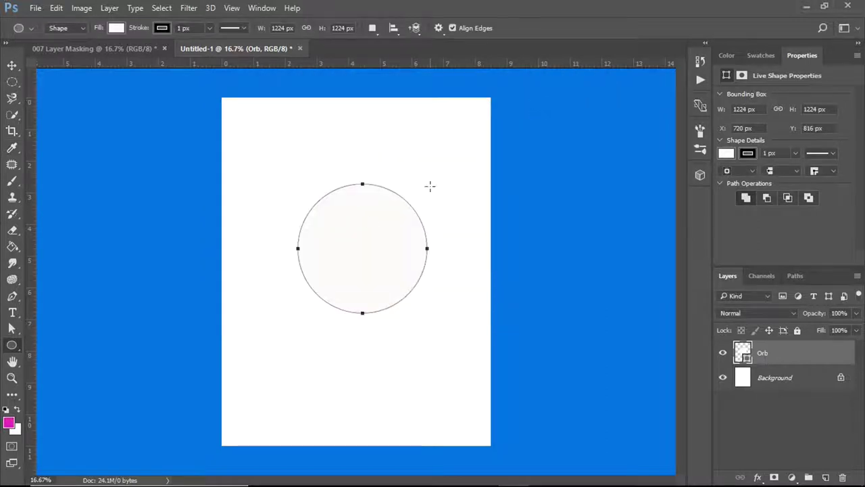
Step: Rasterize the circle and fill it repeatedly with the Paint Bucket until it is deep magenta
{"action": "left_click", "coordinate": [13, 247]}
{"action": "right_click", "coordinate": [15, 249]}
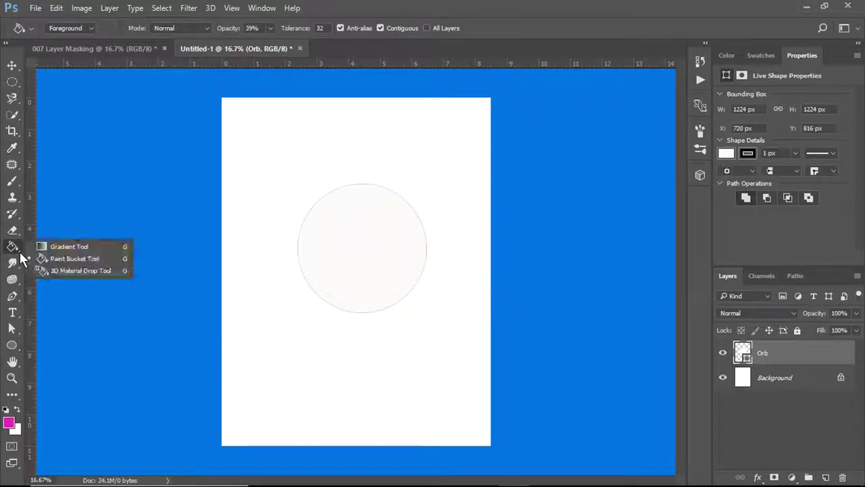
{"action": "left_click", "coordinate": [57, 259]}
{"action": "left_click", "coordinate": [334, 249]}
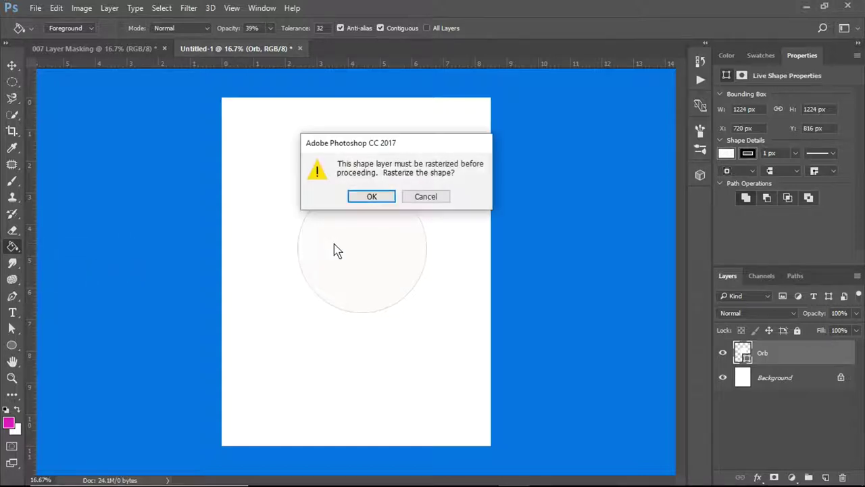
{"action": "left_click", "coordinate": [372, 198]}
{"action": "left_click", "coordinate": [345, 245]}
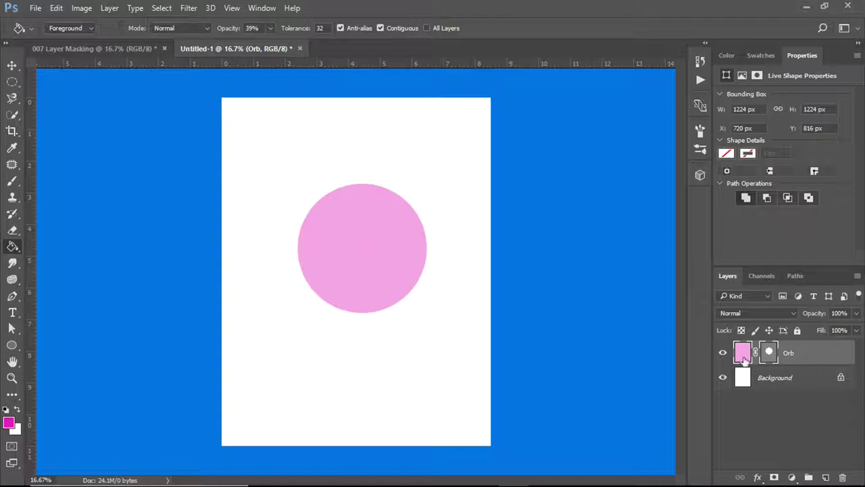
{"action": "left_click", "coordinate": [377, 256]}
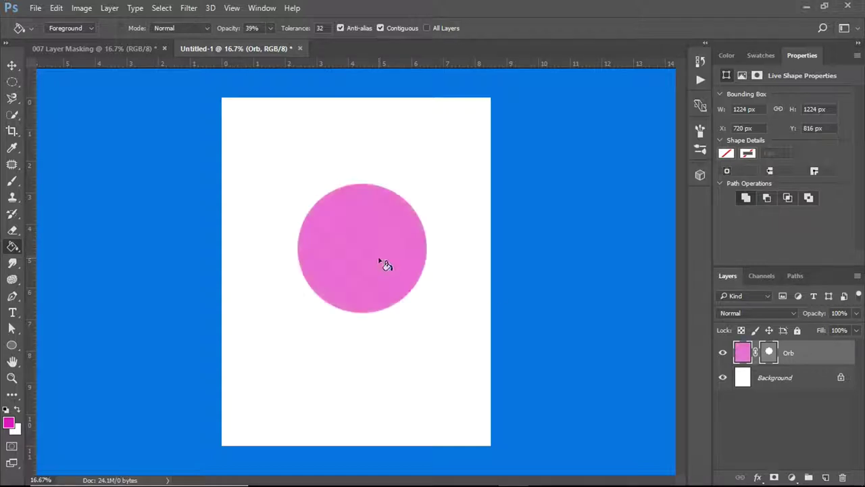
{"action": "left_click", "coordinate": [378, 257]}
{"action": "left_click", "coordinate": [379, 257]}
{"action": "left_click", "coordinate": [379, 259]}
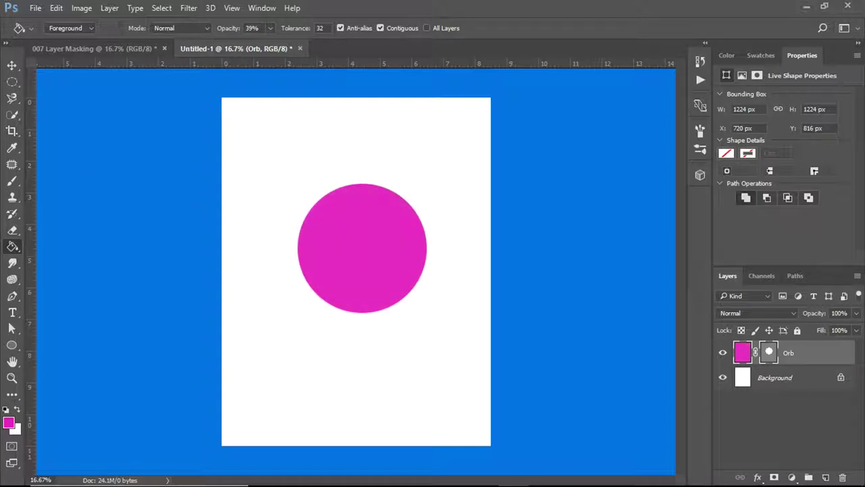
Step: Create a new layer above Orb and rename it Lightning
{"action": "left_click", "coordinate": [12, 66]}
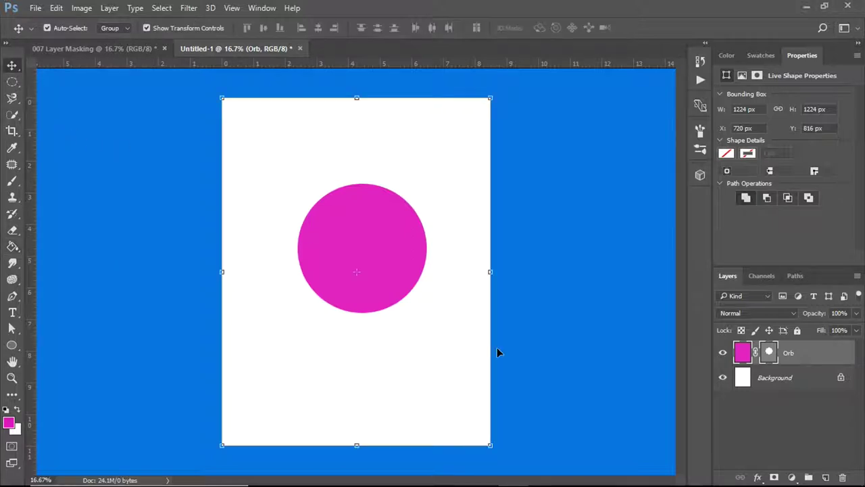
{"action": "left_click", "coordinate": [827, 479]}
{"action": "double_click", "coordinate": [769, 352]}
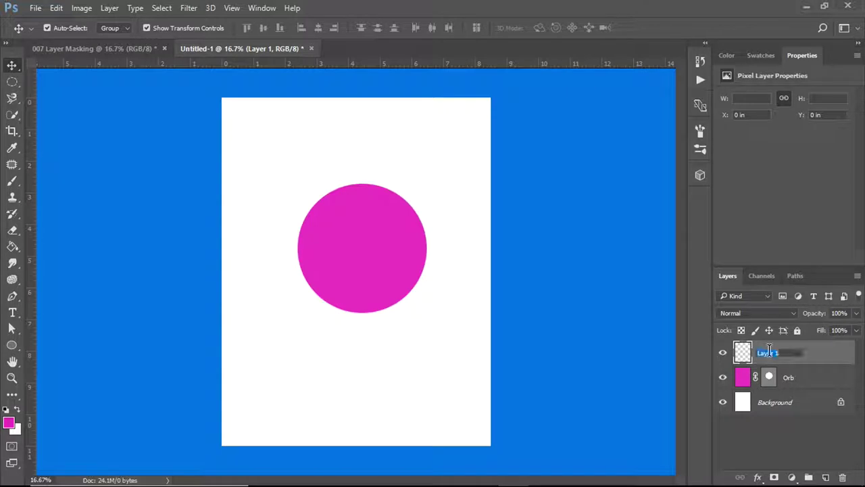
{"action": "type", "text": "Li"}
{"action": "type", "text": "gh"}
{"action": "type", "text": "tning"}
Step: Select the Brush tool and enable Scattering and Shape Dynamics in the Brush panel
{"action": "left_click", "coordinate": [16, 189]}
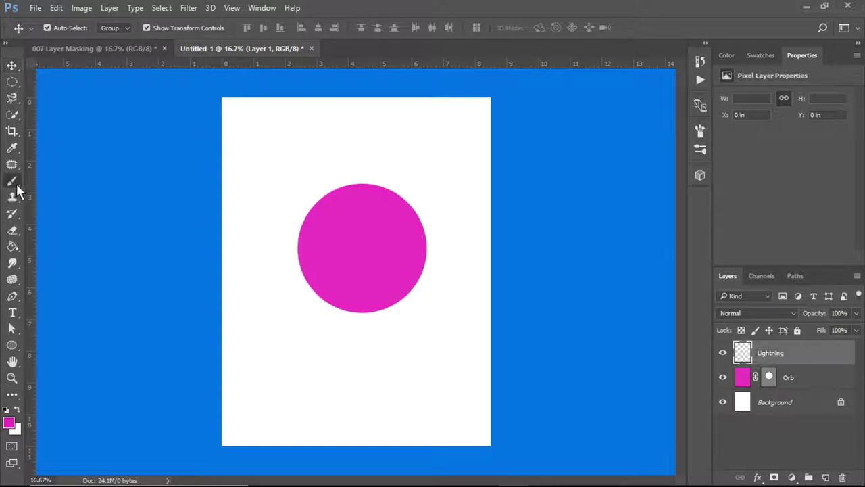
{"action": "left_click", "coordinate": [16, 191]}
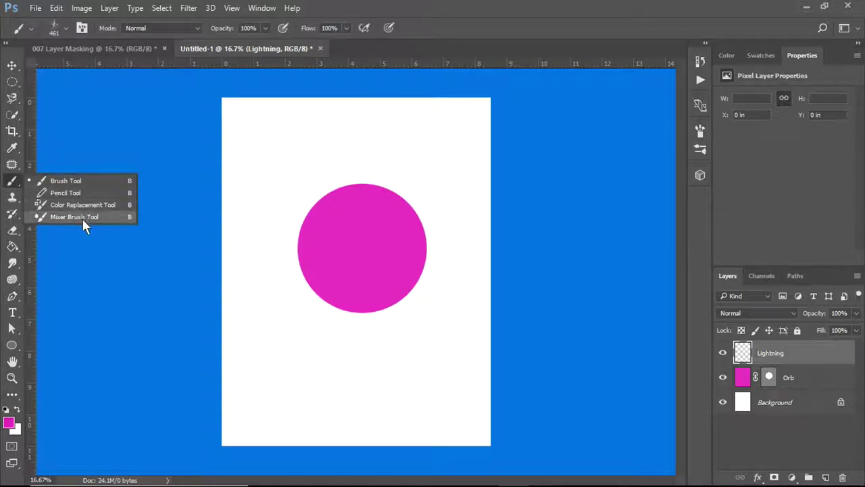
{"action": "left_click", "coordinate": [71, 182]}
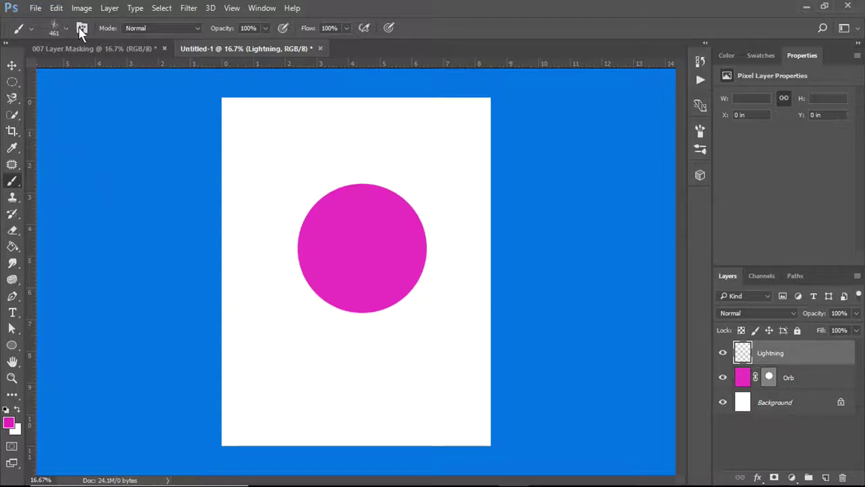
{"action": "left_click", "coordinate": [194, 31]}
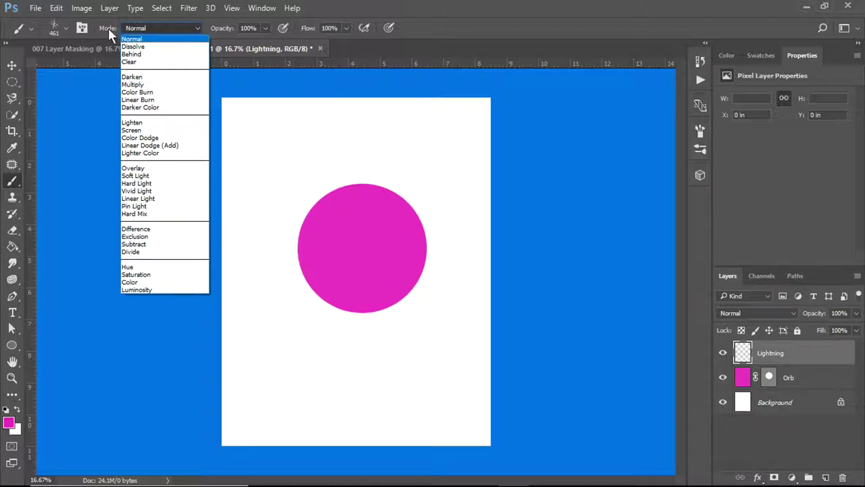
{"action": "left_click", "coordinate": [82, 28]}
{"action": "left_click", "coordinate": [82, 27]}
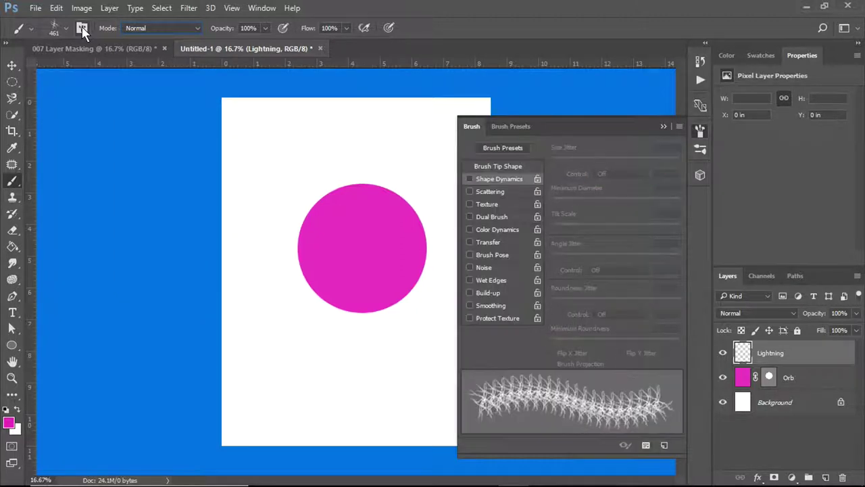
{"action": "left_click", "coordinate": [469, 192]}
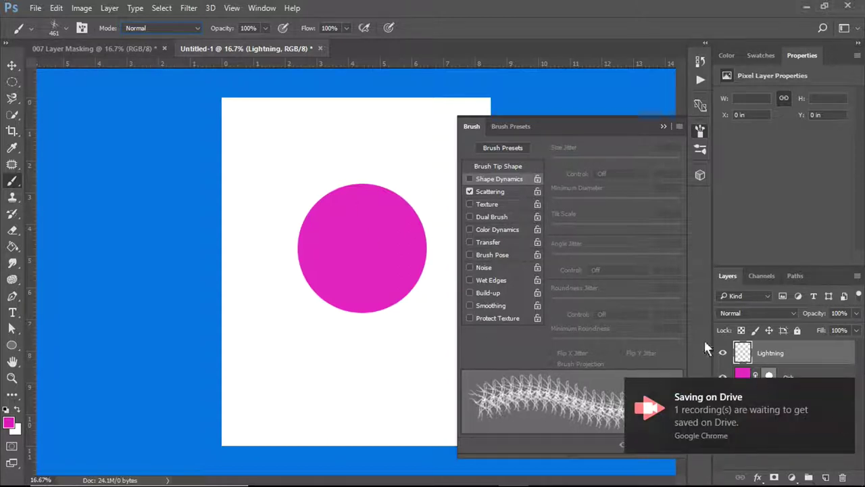
{"action": "left_click", "coordinate": [388, 30]}
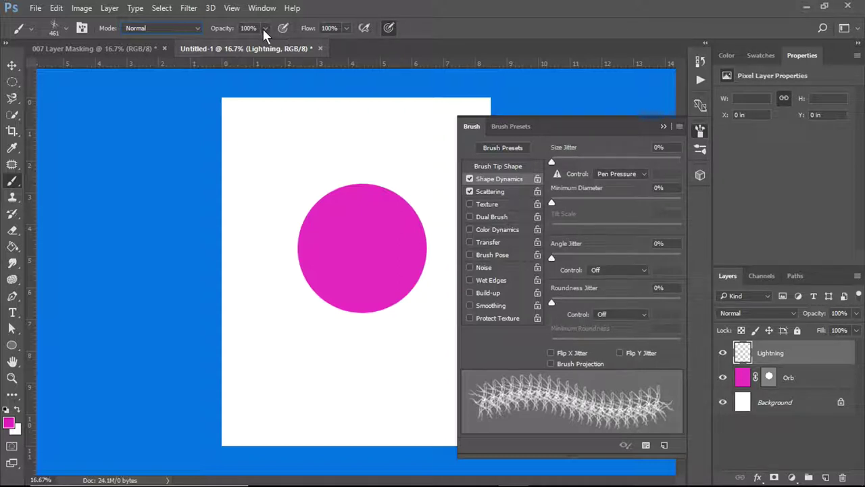
{"action": "left_click", "coordinate": [68, 28]}
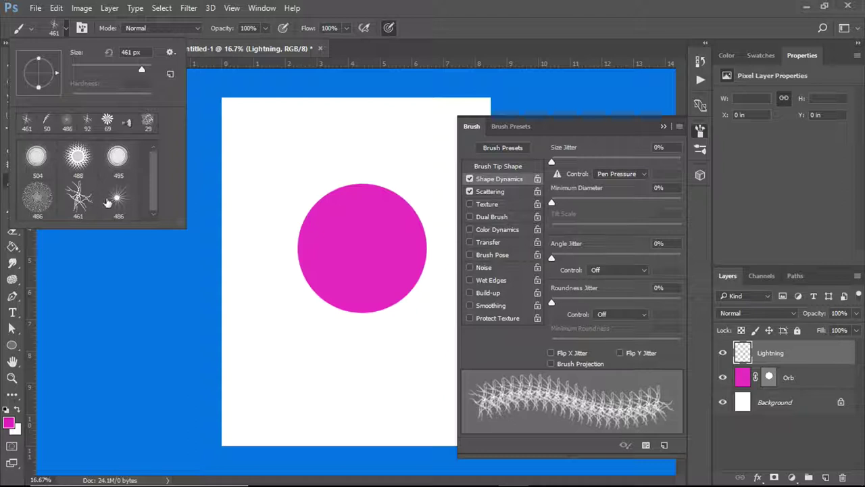
Step: Try the 486 sparkle brush tip with a test stroke, then undo it
{"action": "left_click", "coordinate": [119, 199]}
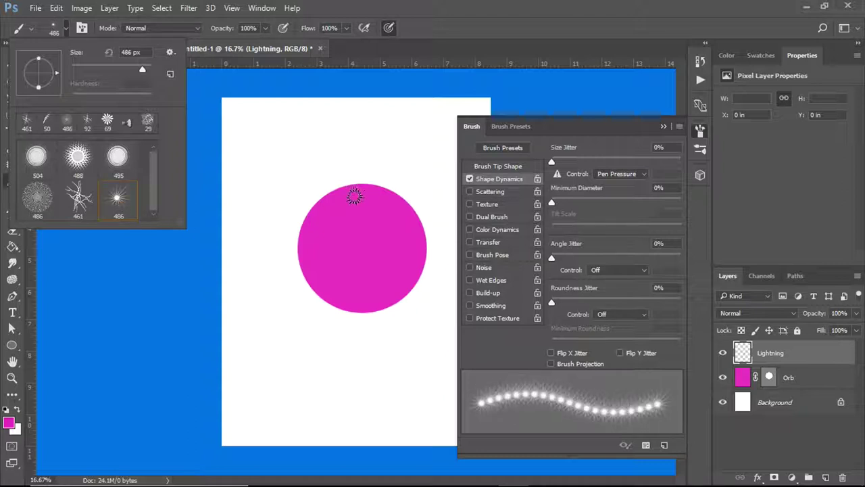
{"action": "key", "text": "Return"}
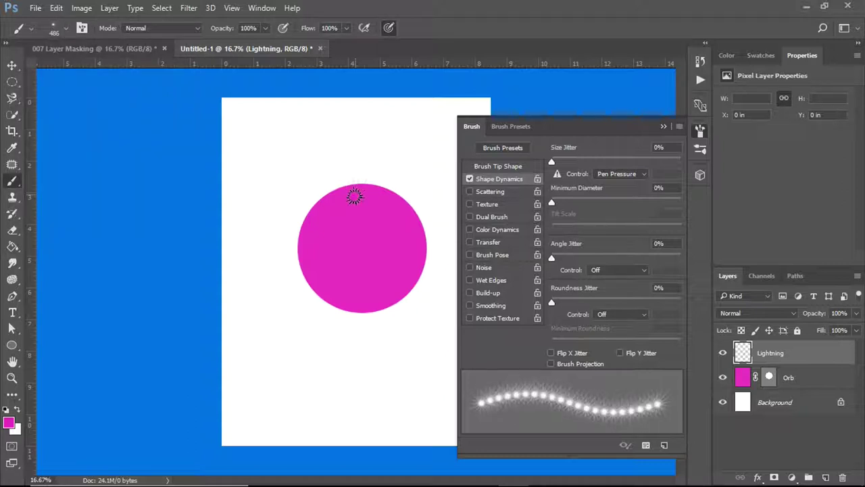
{"action": "mouse_move", "coordinate": [354, 196]}
{"action": "left_mouse_down"}
{"action": "mouse_move", "coordinate": [363, 169]}
{"action": "mouse_move", "coordinate": [389, 157]}
{"action": "left_mouse_up"}
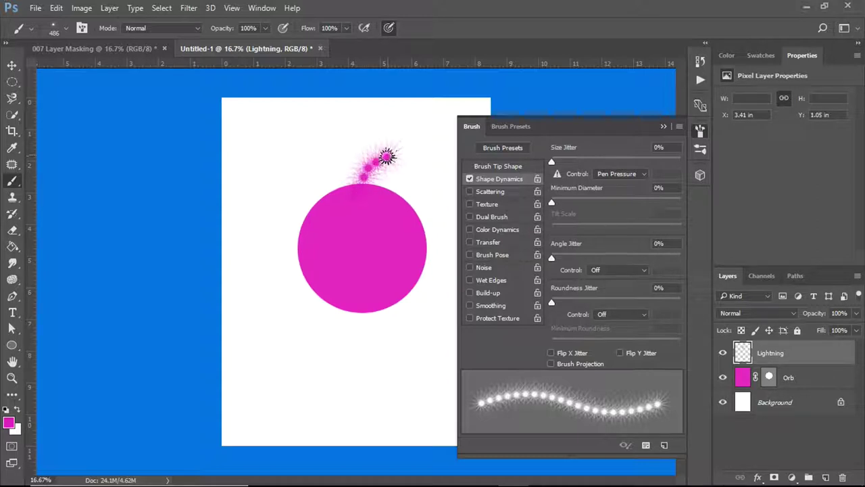
{"action": "key", "text": "ctrl+z"}
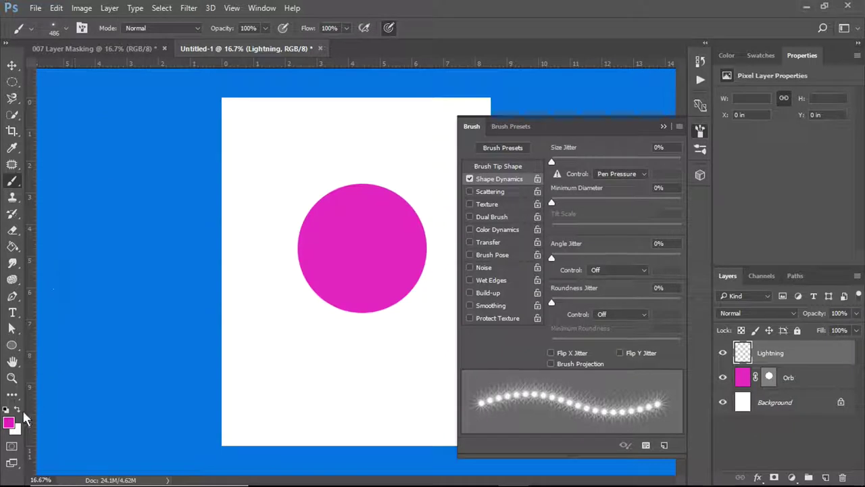
Step: Set the foreground colour to near-white f4eff3
{"action": "left_click", "coordinate": [9, 424]}
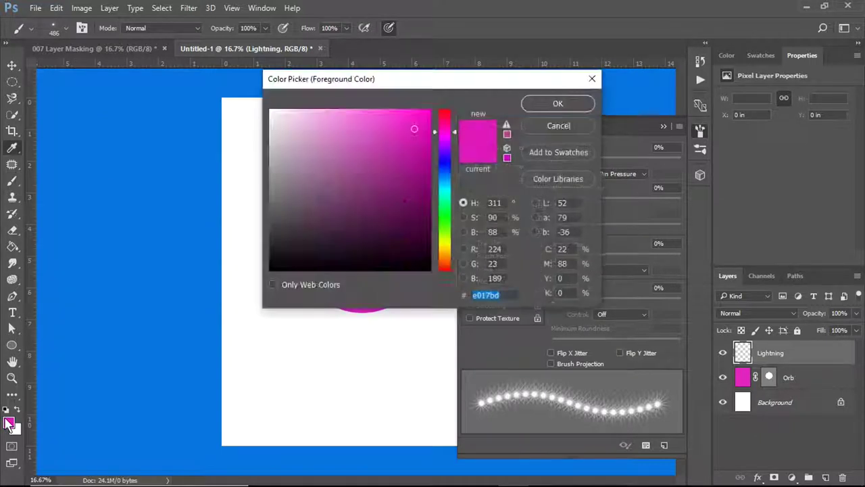
{"action": "left_click", "coordinate": [273, 116]}
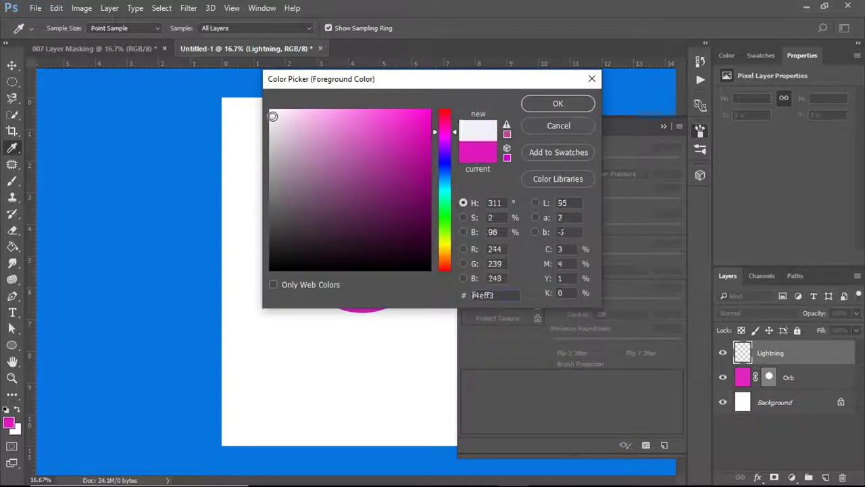
{"action": "left_click", "coordinate": [548, 102]}
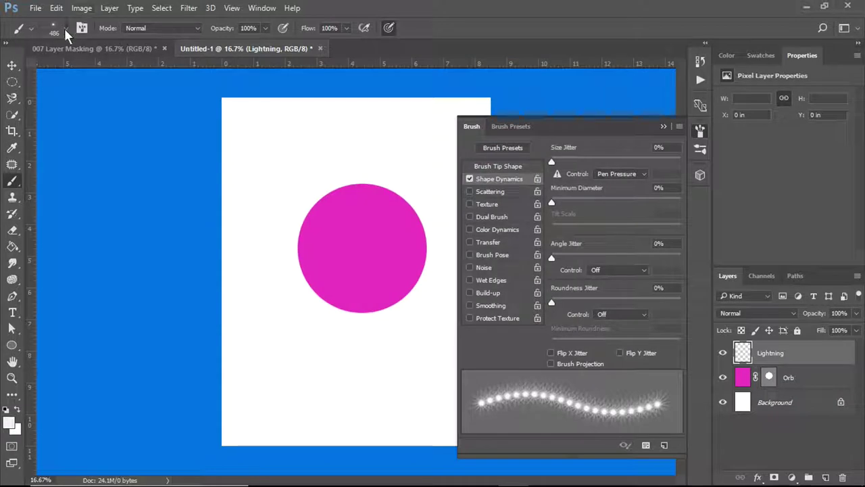
Step: Adjust the brush angle jitter and load the 461 px lightning brush preset
{"action": "left_click", "coordinate": [65, 27]}
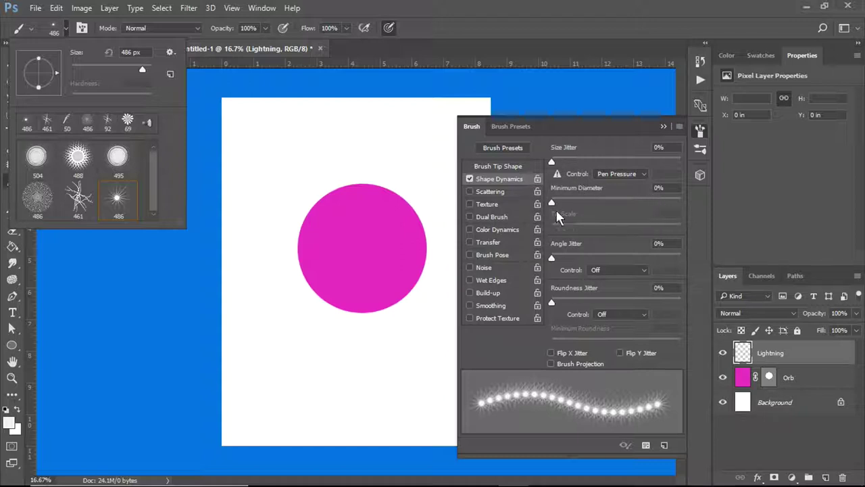
{"action": "left_click", "coordinate": [553, 263]}
{"action": "left_click_drag", "start_coordinate": [552, 259], "coordinate": [576, 259]}
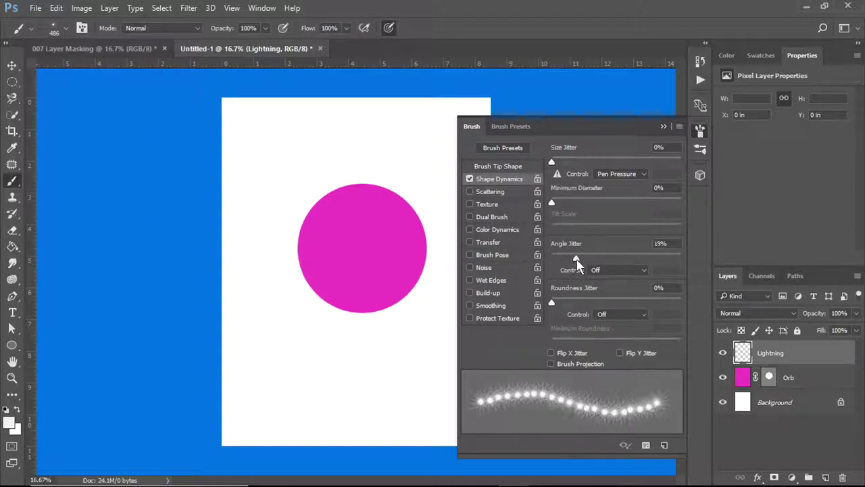
{"action": "left_click", "coordinate": [65, 28]}
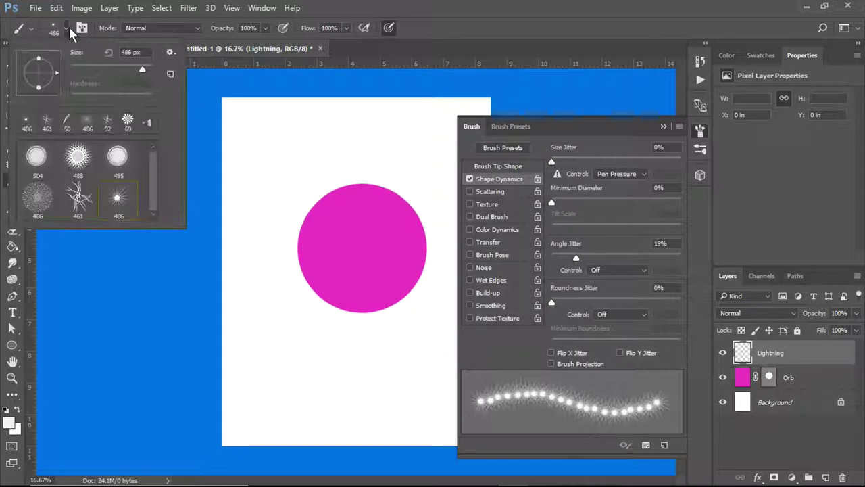
{"action": "left_click", "coordinate": [79, 200]}
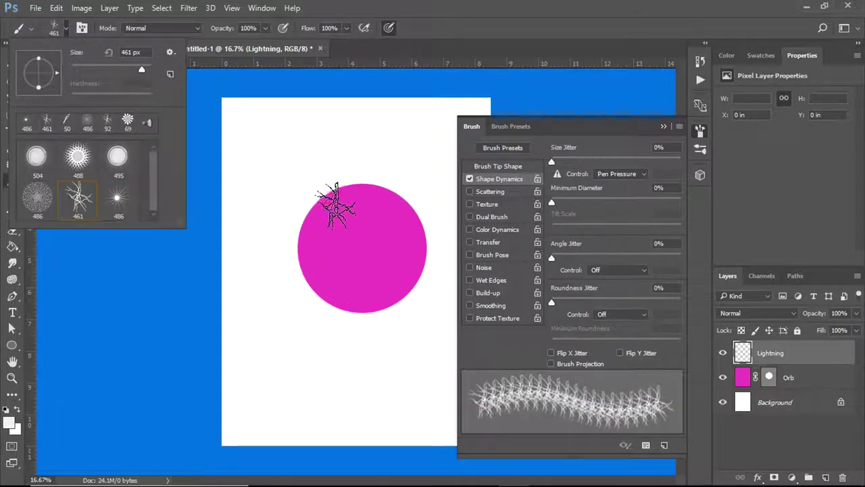
Step: Paint white lightning strokes over the orb's top and upper right, plus a faint dab left of it
{"action": "left_click", "coordinate": [335, 204]}
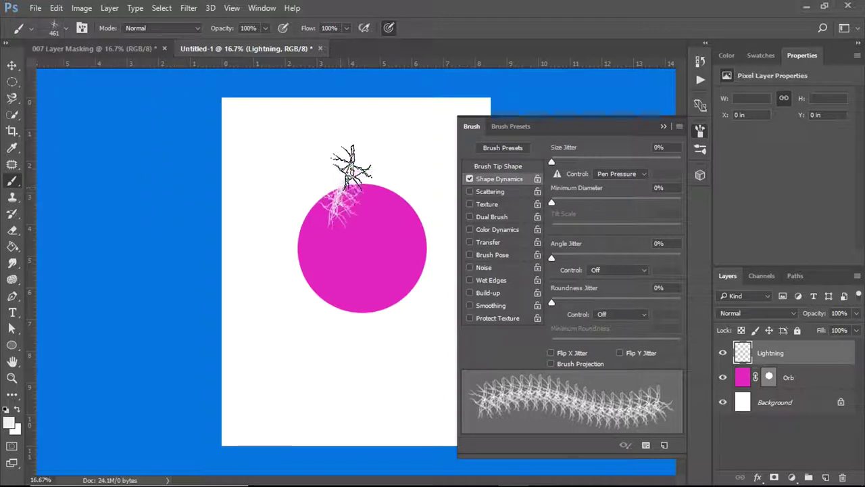
{"action": "left_click_drag", "start_coordinate": [338, 172], "coordinate": [357, 223]}
{"action": "left_click_drag", "start_coordinate": [396, 164], "coordinate": [376, 231]}
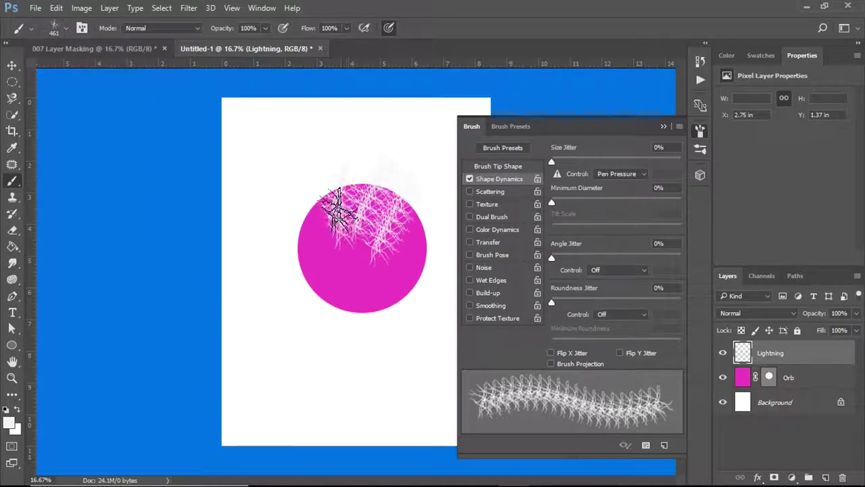
{"action": "left_click", "coordinate": [283, 174]}
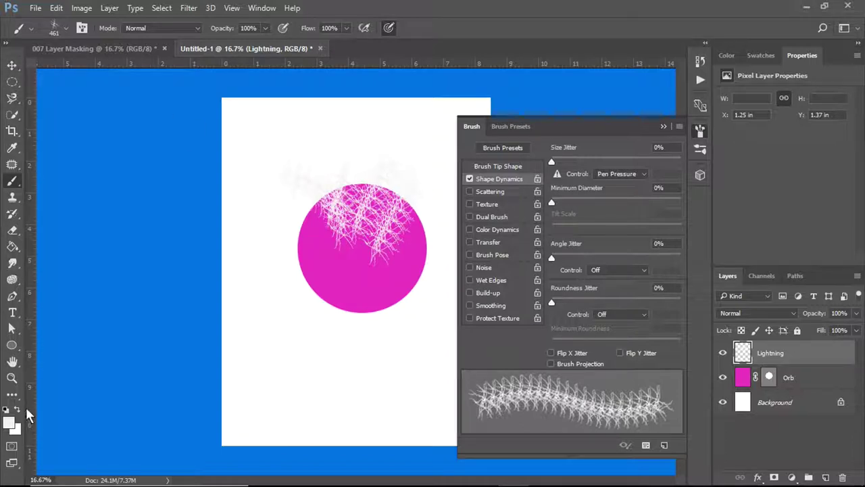
Step: Switch to the Move tool
{"action": "left_click", "coordinate": [11, 66]}
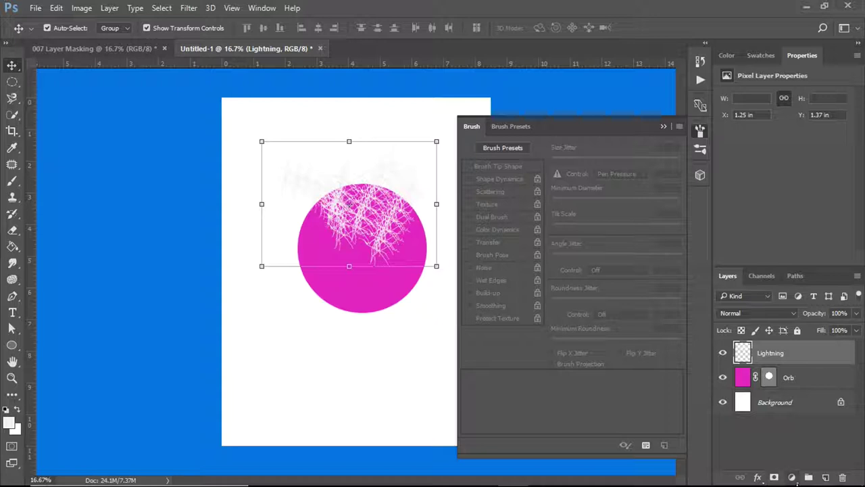
Step: Add a layer mask to the Lightning layer, then briefly select and deselect the Orb layer
{"action": "left_click", "coordinate": [775, 478]}
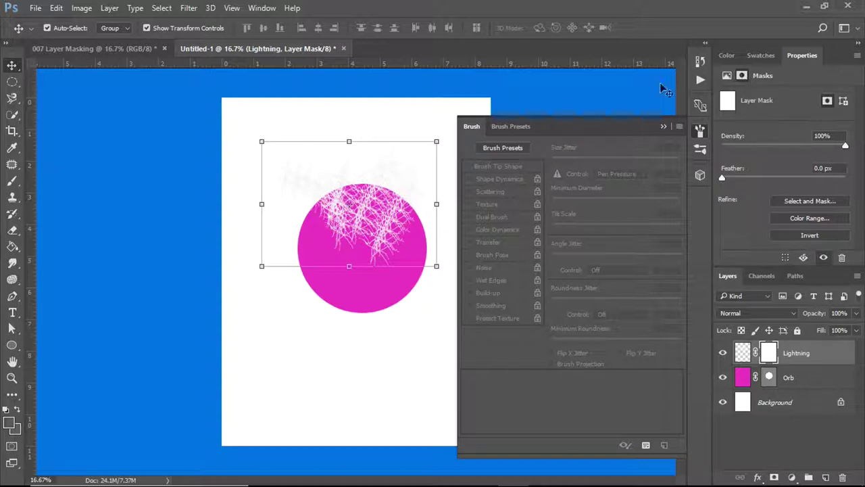
{"action": "mouse_move", "coordinate": [380, 209]}
{"action": "left_mouse_down"}
{"action": "mouse_move", "coordinate": [382, 190]}
{"action": "mouse_move", "coordinate": [379, 213]}
{"action": "left_mouse_up"}
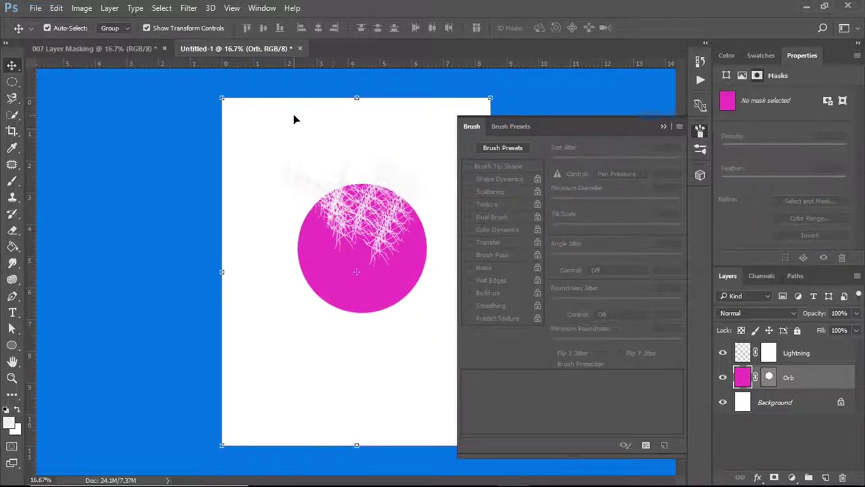
{"action": "left_click", "coordinate": [95, 286]}
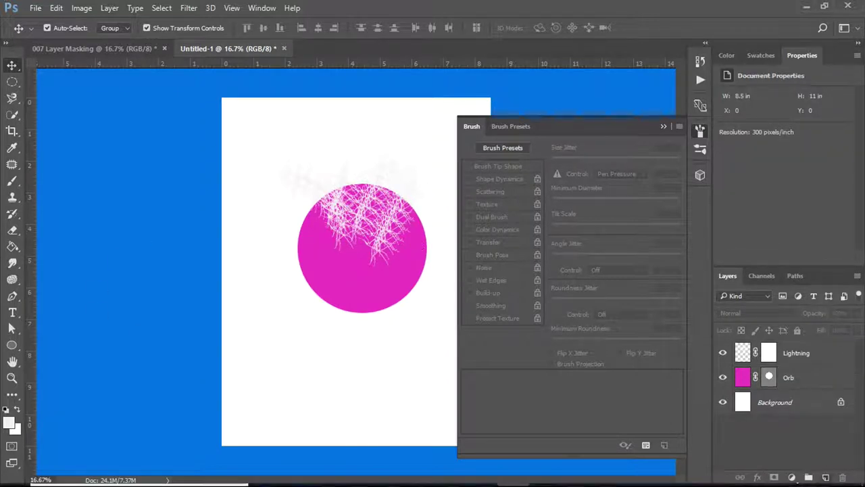
Step: Create a new top layer above Lightning and rename it Glow
{"action": "left_click", "coordinate": [826, 478]}
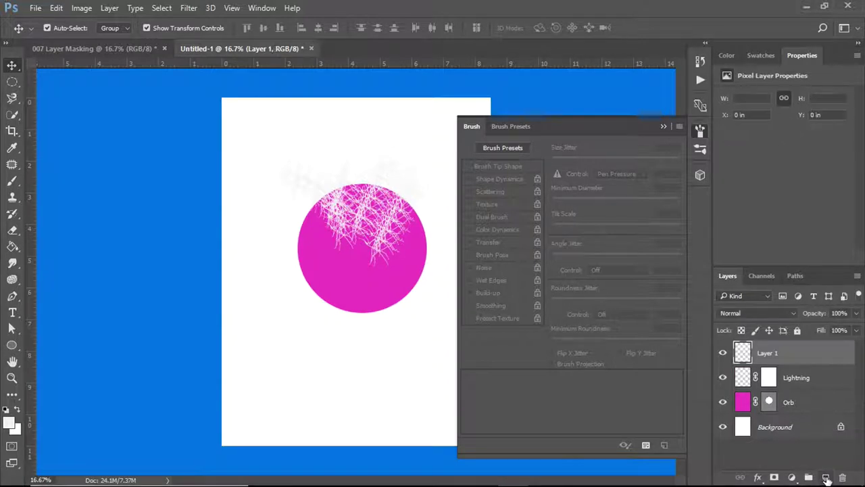
{"action": "double_click", "coordinate": [768, 353]}
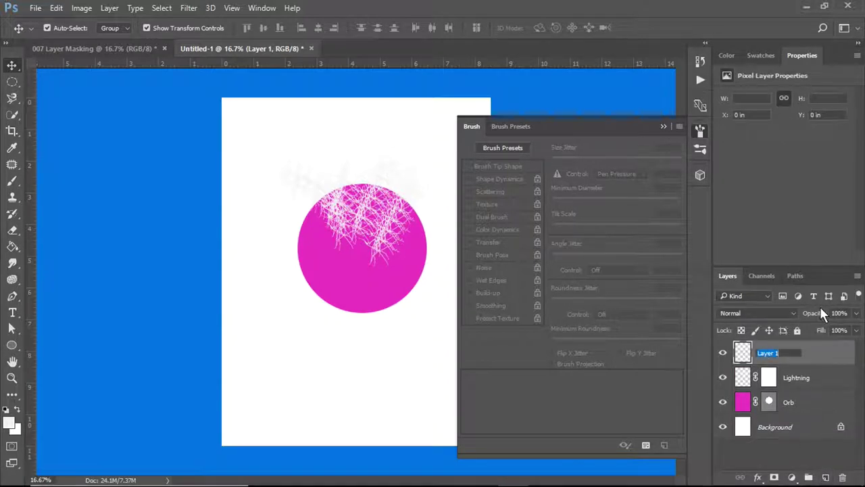
{"action": "type", "text": "Glo"}
{"action": "type", "text": "w"}
{"action": "key", "text": "Return"}
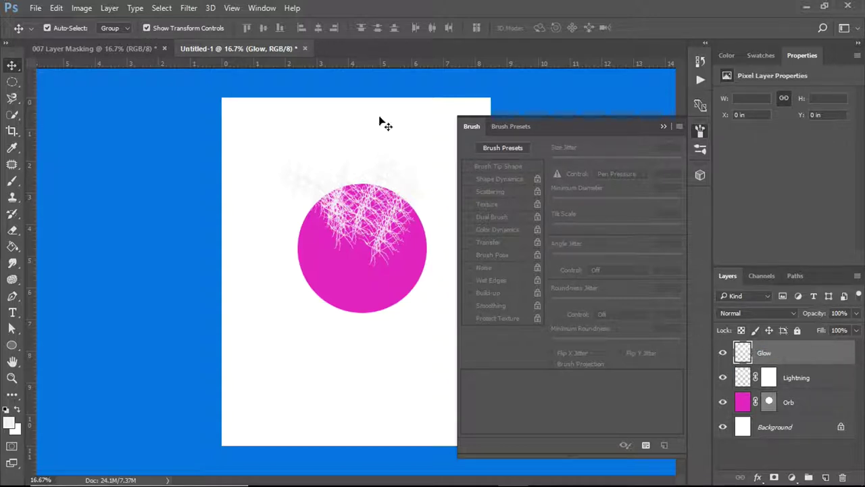
Step: Set the foreground to magenta and draw a flat 642 × 90 px ellipse across the orb's top
{"action": "left_click", "coordinate": [12, 345]}
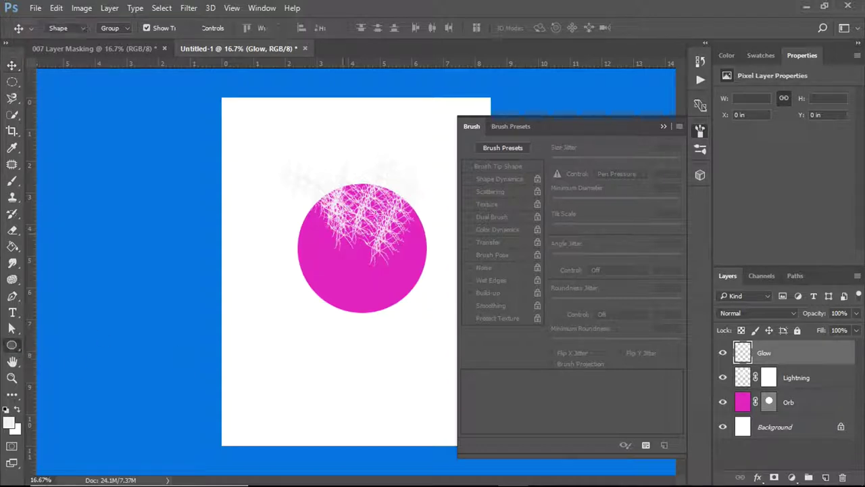
{"action": "left_click", "coordinate": [9, 423]}
{"action": "left_click", "coordinate": [420, 134]}
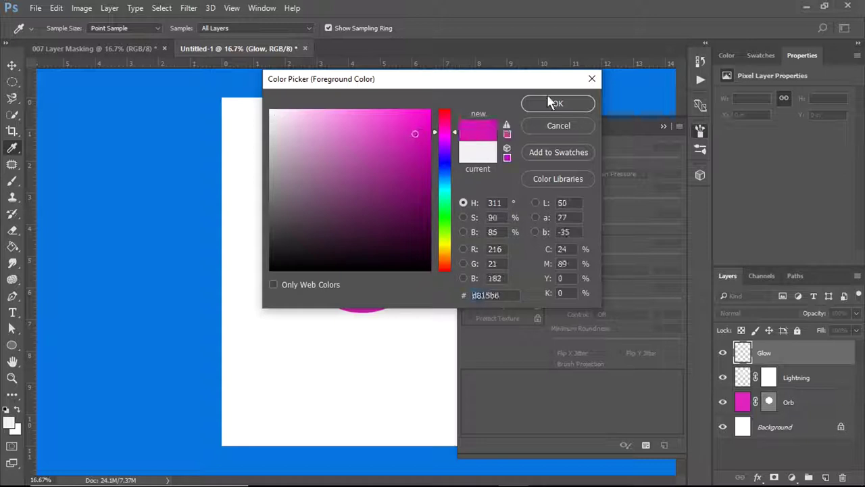
{"action": "left_click", "coordinate": [558, 104]}
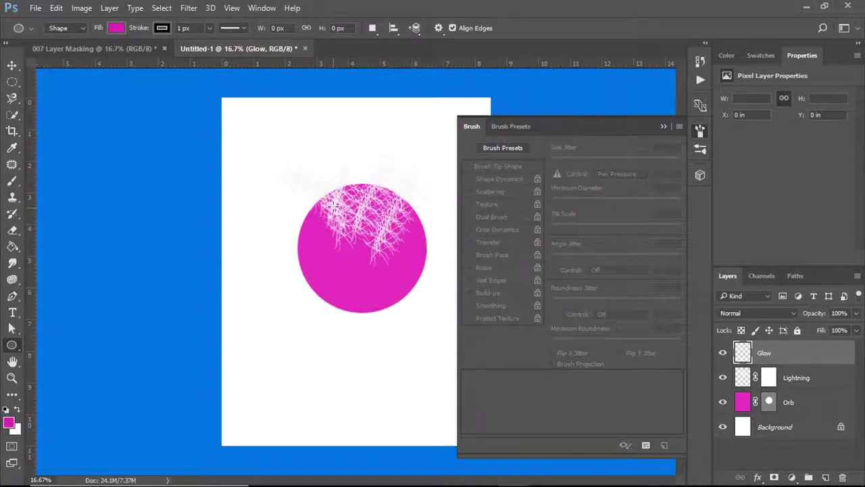
{"action": "left_click_drag", "start_coordinate": [332, 206], "coordinate": [403, 212]}
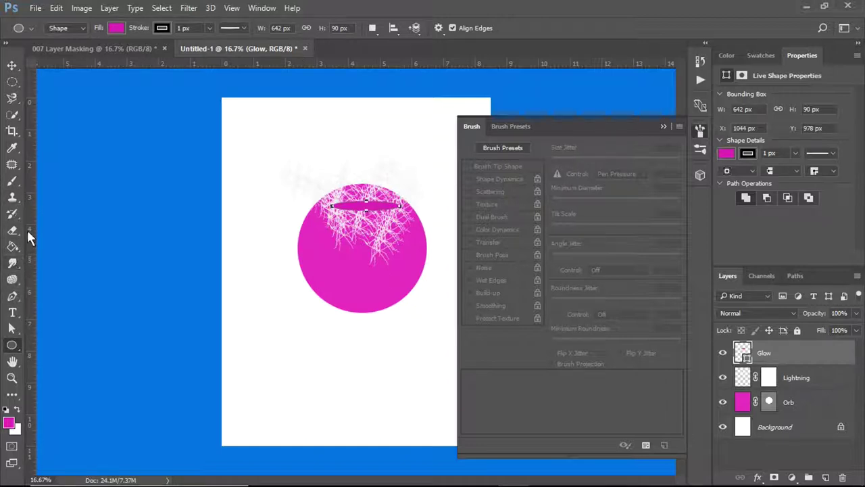
{"action": "left_click", "coordinate": [20, 187]}
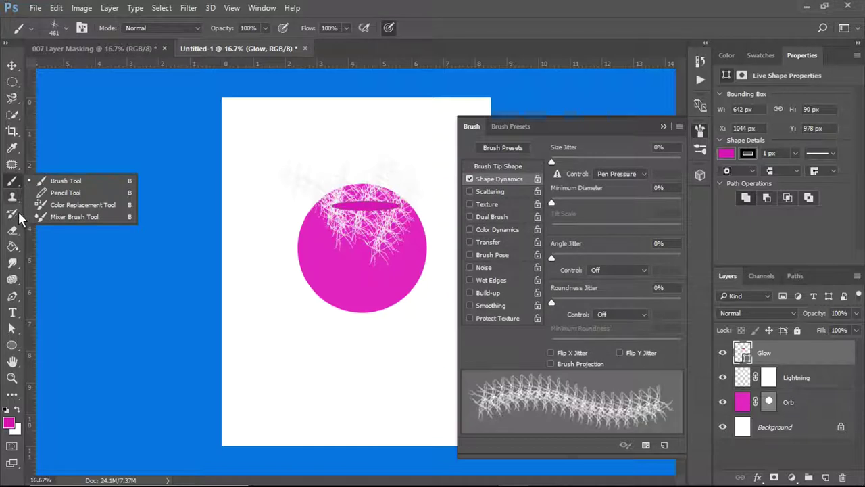
{"action": "left_click", "coordinate": [13, 246]}
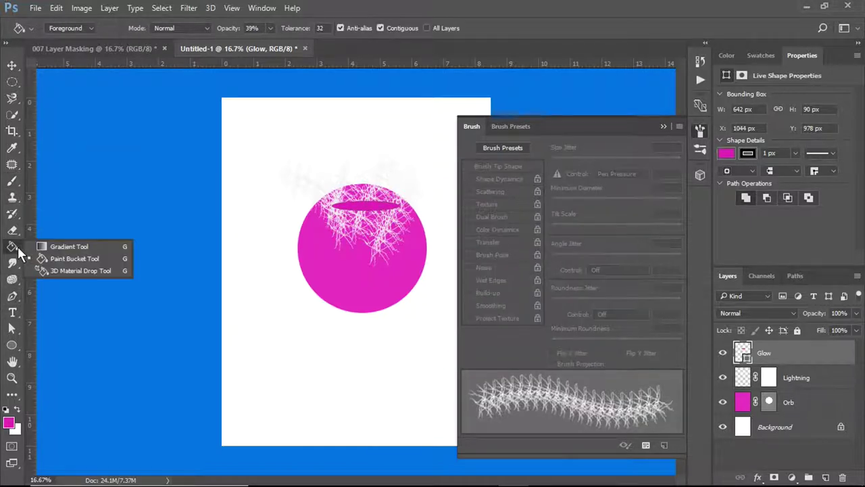
{"action": "left_click", "coordinate": [56, 244]}
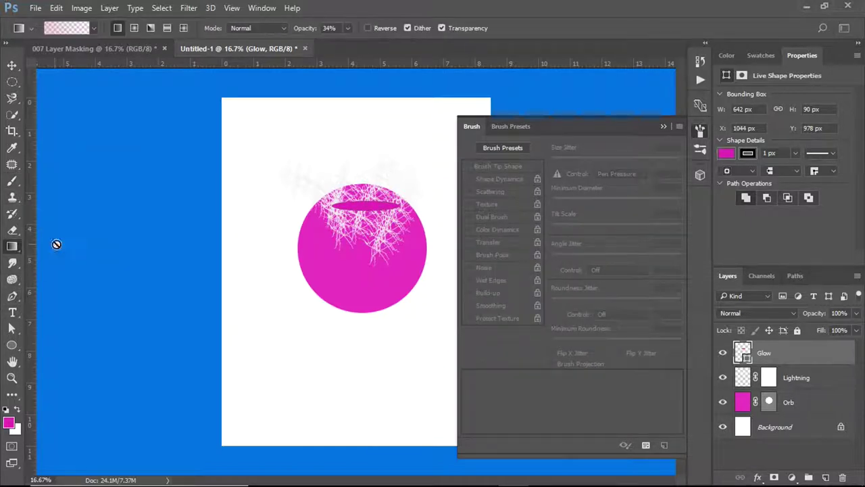
{"action": "left_click", "coordinate": [93, 28]}
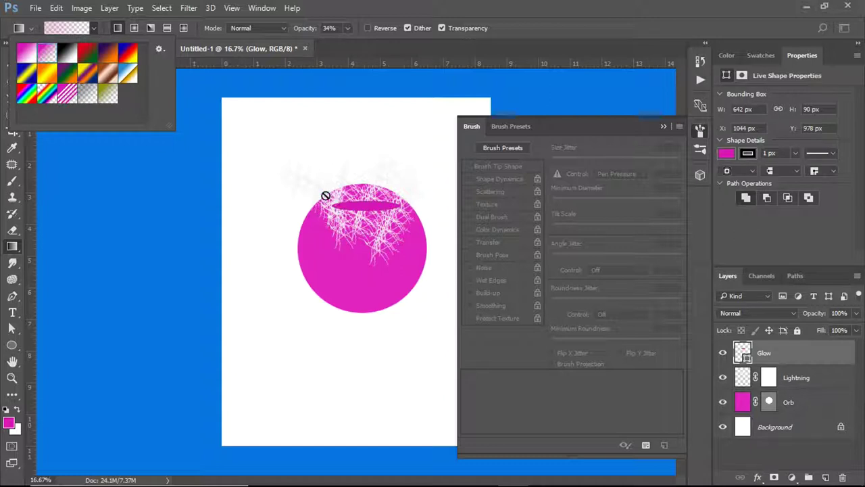
{"action": "key", "text": "Escape"}
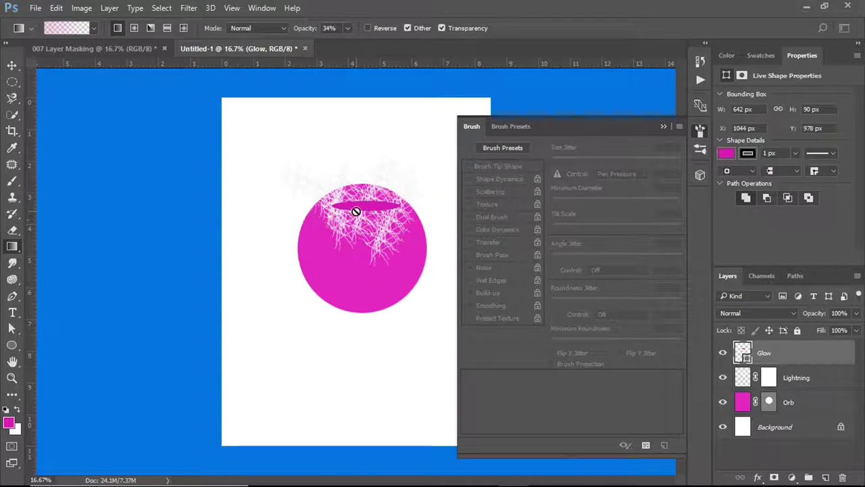
{"action": "left_click", "coordinate": [358, 214]}
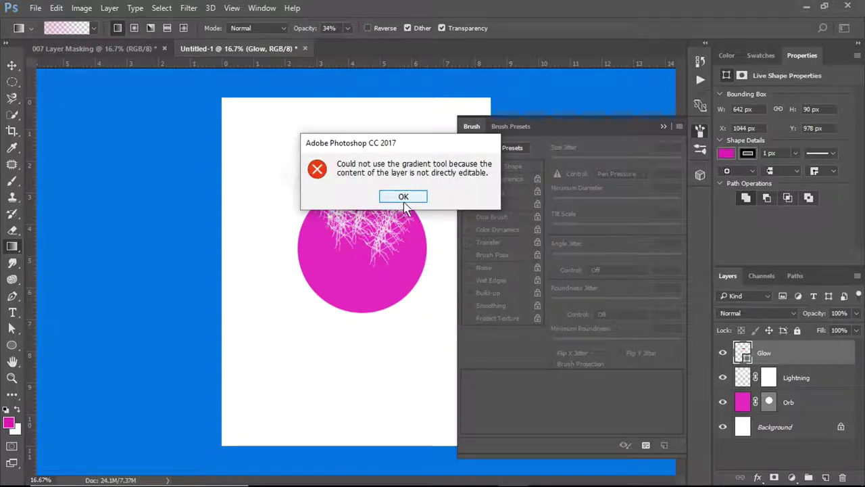
{"action": "left_click", "coordinate": [398, 196]}
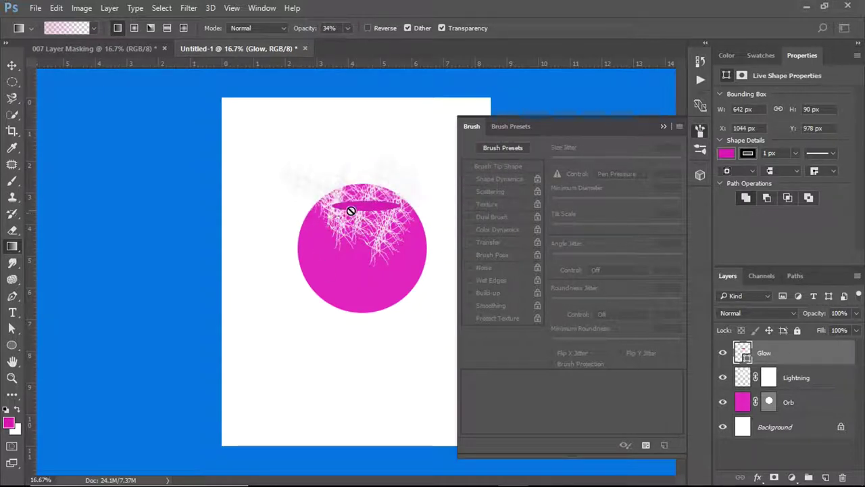
{"action": "left_click", "coordinate": [355, 210]}
{"action": "left_click", "coordinate": [391, 195]}
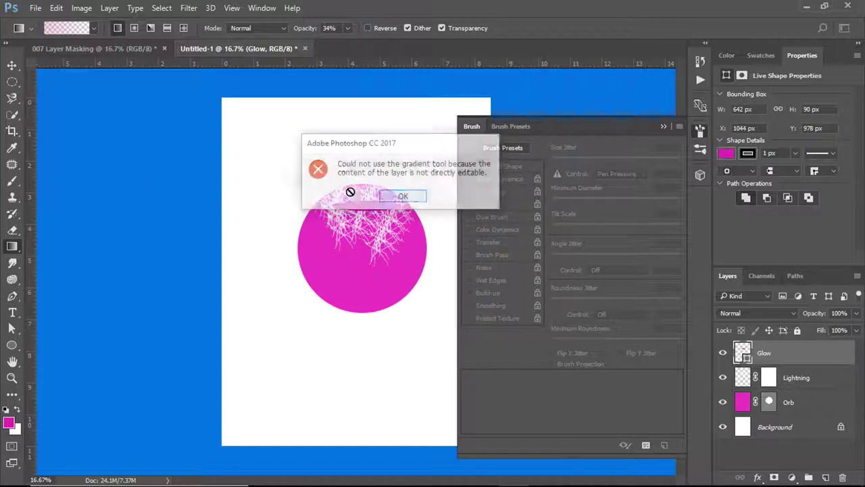
{"action": "key", "text": "v"}
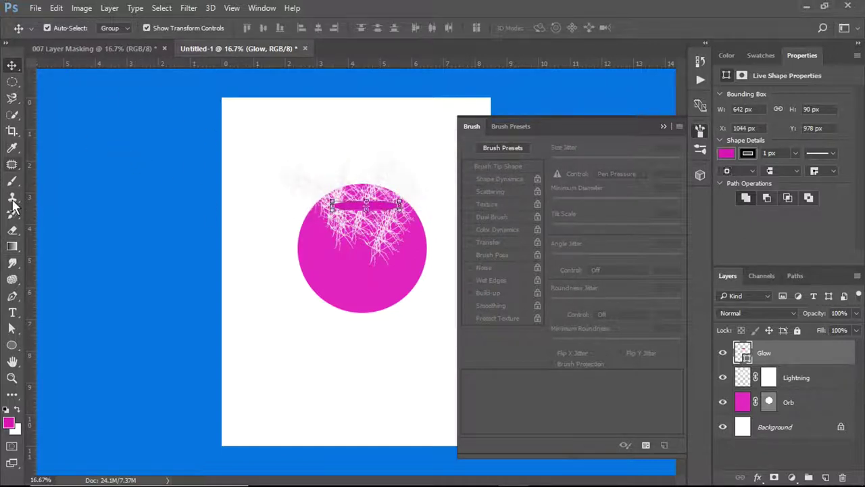
Step: Choose a Gradient tool preset and try applying a gradient over the Glow ellipse
{"action": "left_click", "coordinate": [12, 246]}
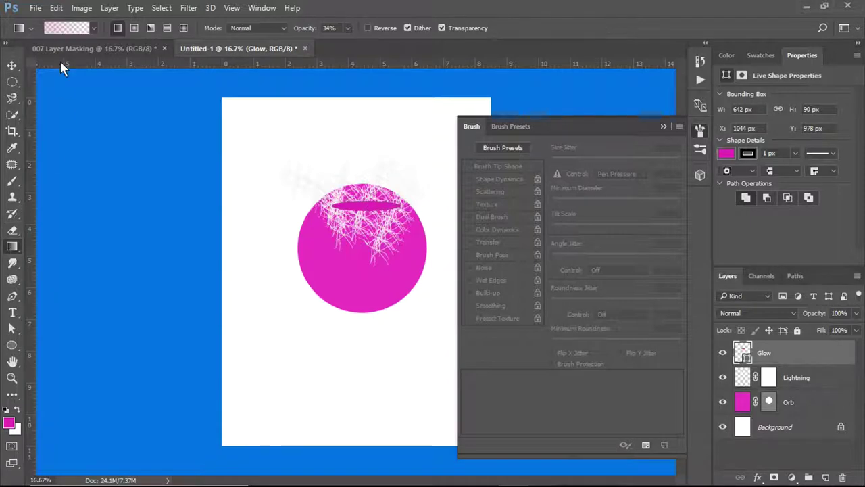
{"action": "left_click", "coordinate": [93, 28]}
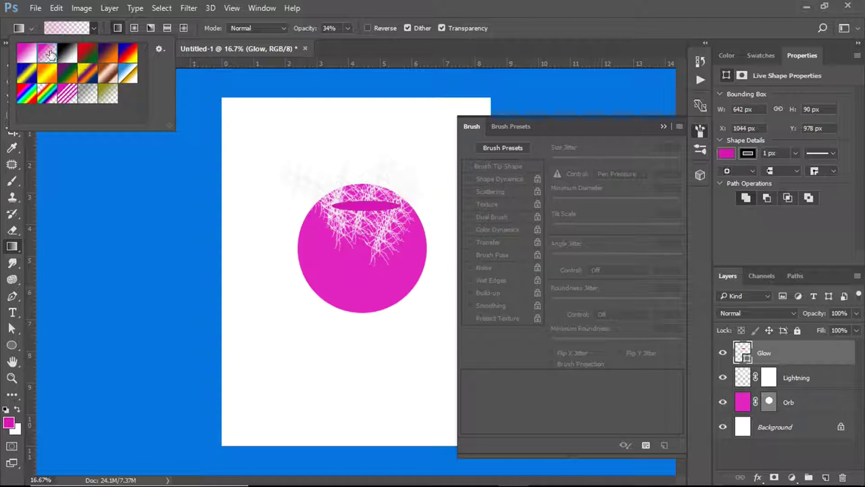
{"action": "double_click", "coordinate": [49, 54]}
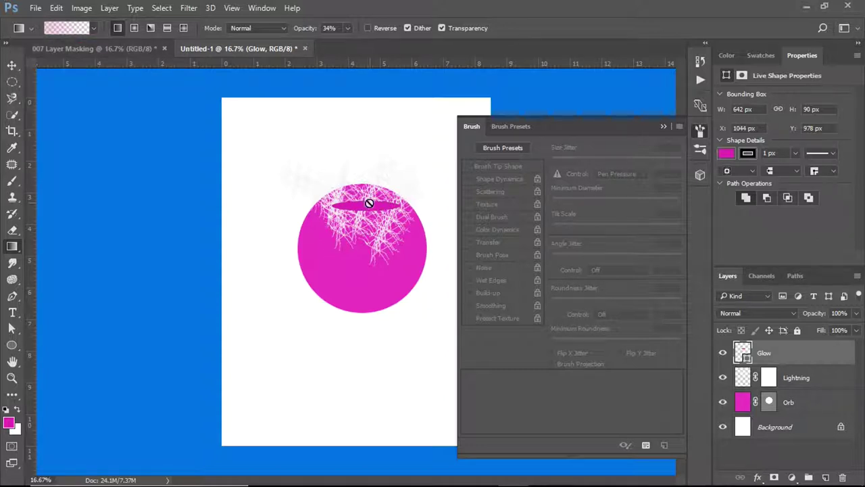
{"action": "left_click", "coordinate": [363, 208]}
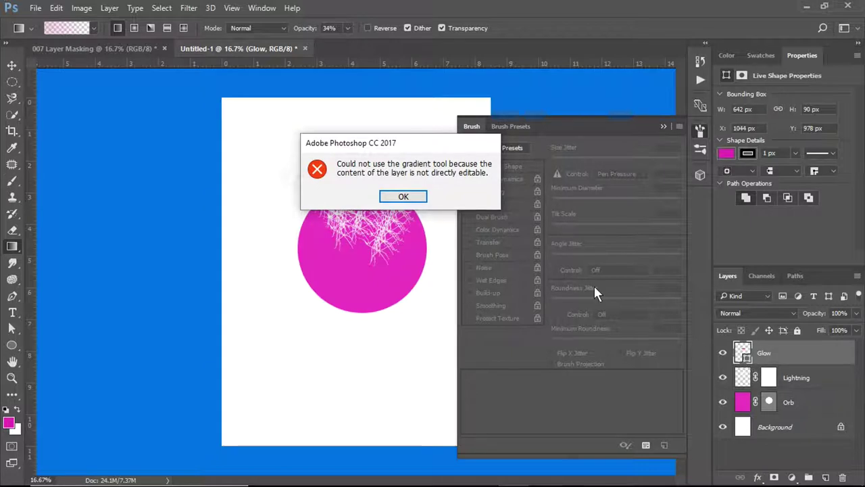
Step: Dismiss the layer-not-editable error and add a new empty layer above Glow
{"action": "left_click", "coordinate": [403, 197]}
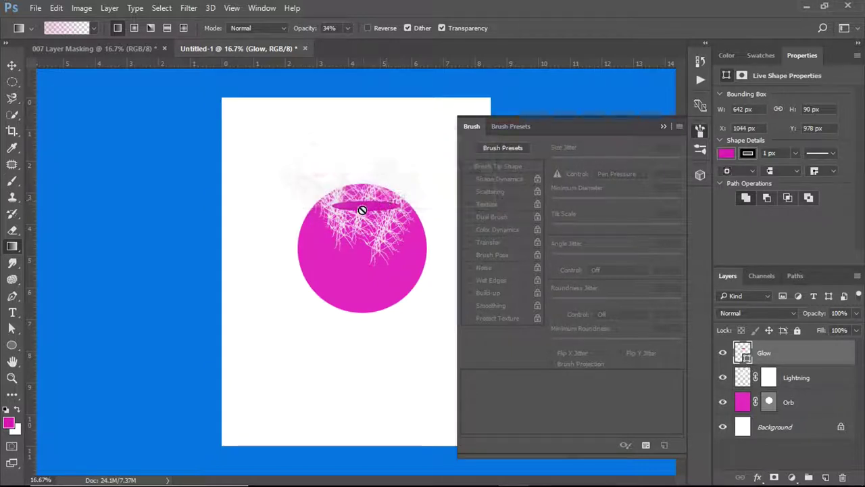
{"action": "left_click", "coordinate": [13, 65]}
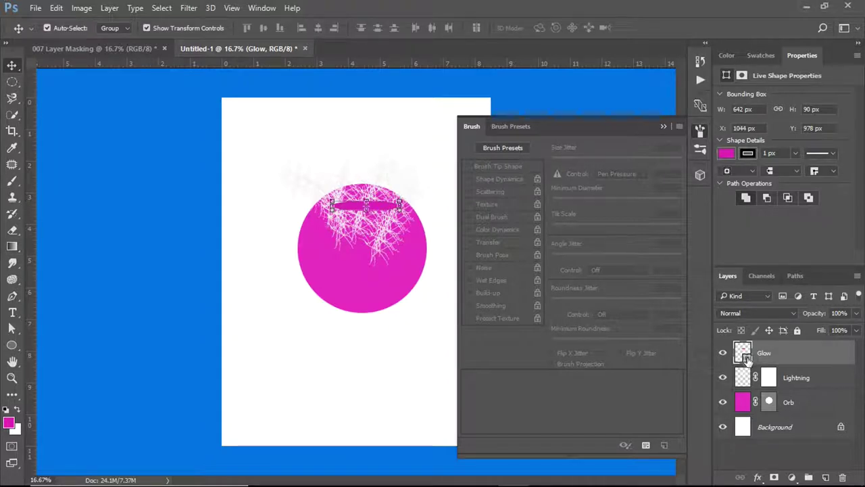
{"action": "left_click", "coordinate": [827, 477]}
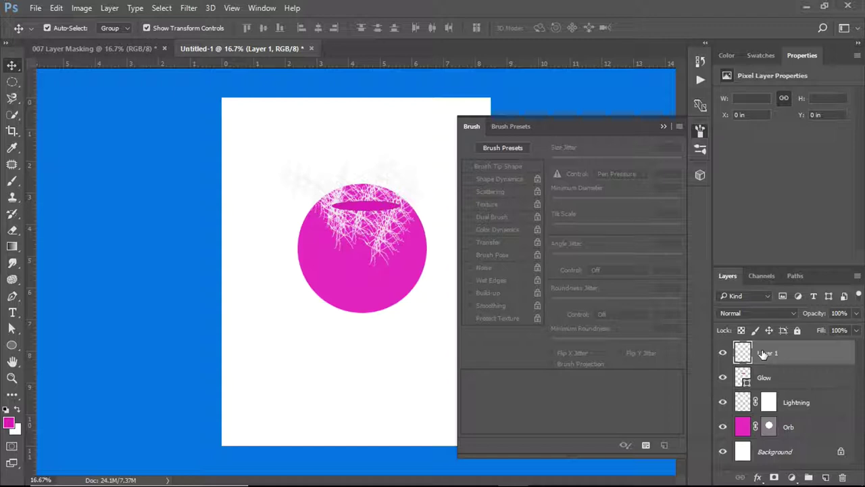
Step: Open Layer 1's Layer Style settings and close them without changes
{"action": "key", "text": "o"}
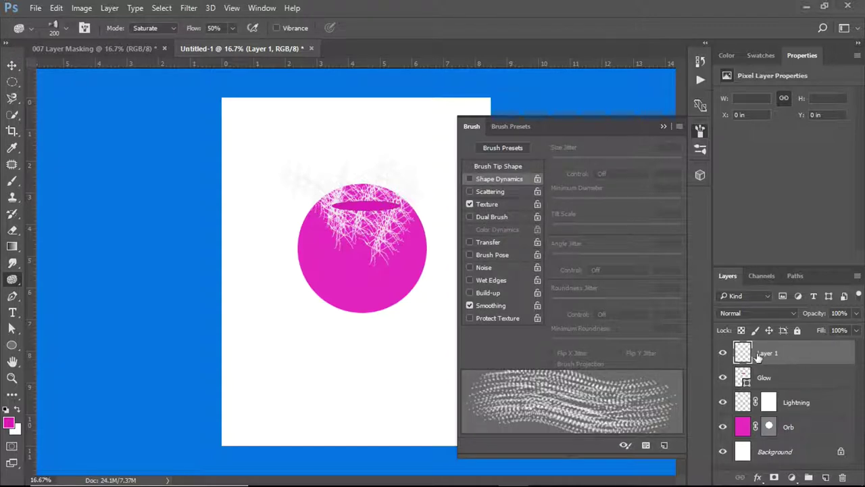
{"action": "double_click", "coordinate": [757, 357]}
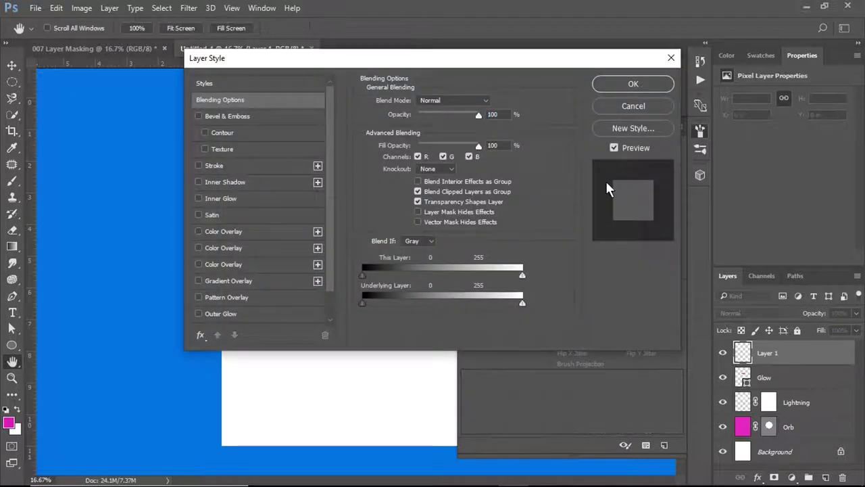
{"action": "left_click", "coordinate": [634, 107]}
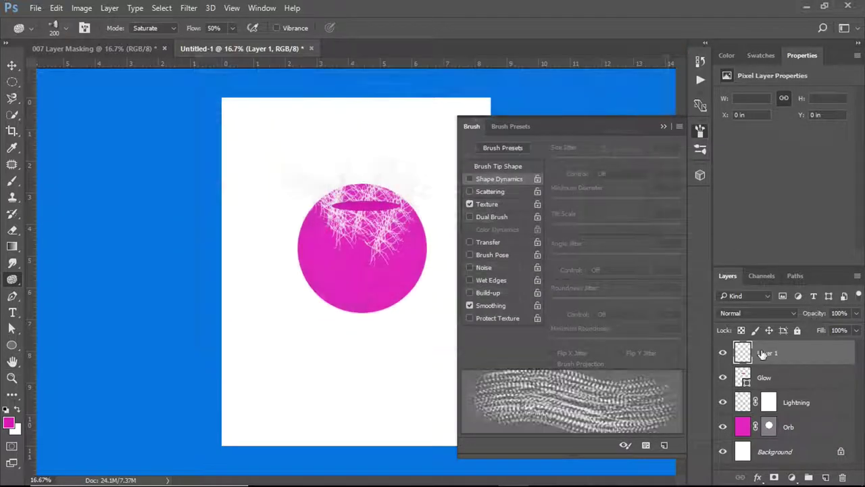
Step: Rename Layer 1 to 'Glow' and return to the Move tool
{"action": "double_click", "coordinate": [764, 353]}
{"action": "type", "text": "Glow"}
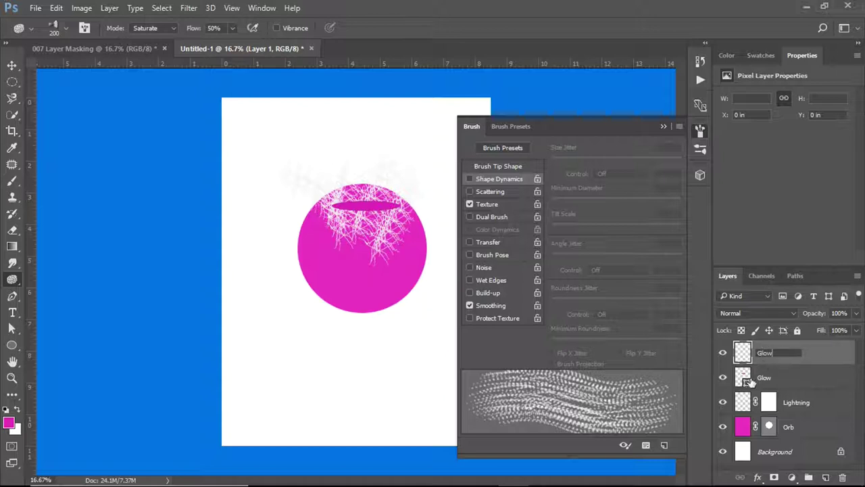
{"action": "left_click", "coordinate": [753, 382]}
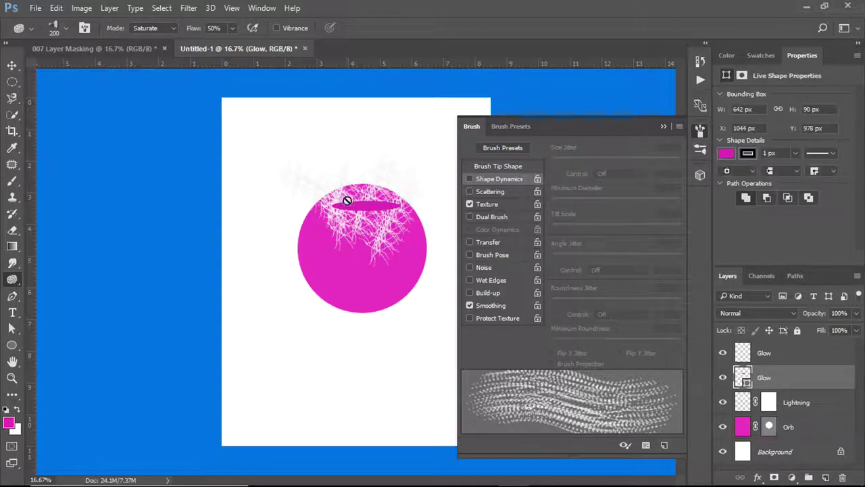
{"action": "left_click", "coordinate": [12, 65]}
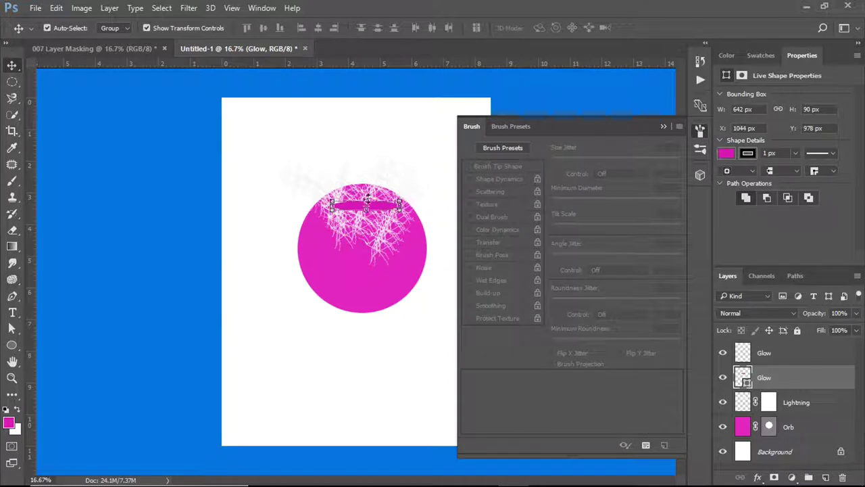
Step: Nudge the thin ellipse slightly upward, then unsuccessfully try applying a gradient over it
{"action": "left_click_drag", "start_coordinate": [371, 196], "coordinate": [376, 202]}
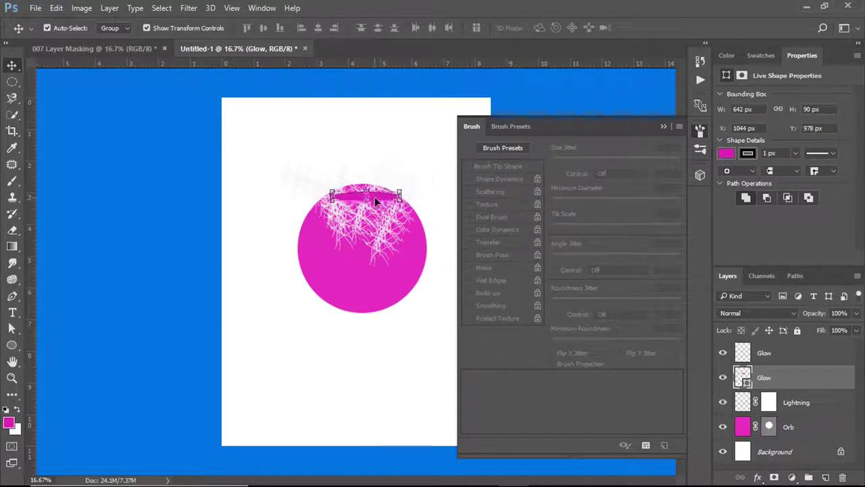
{"action": "left_click", "coordinate": [856, 330]}
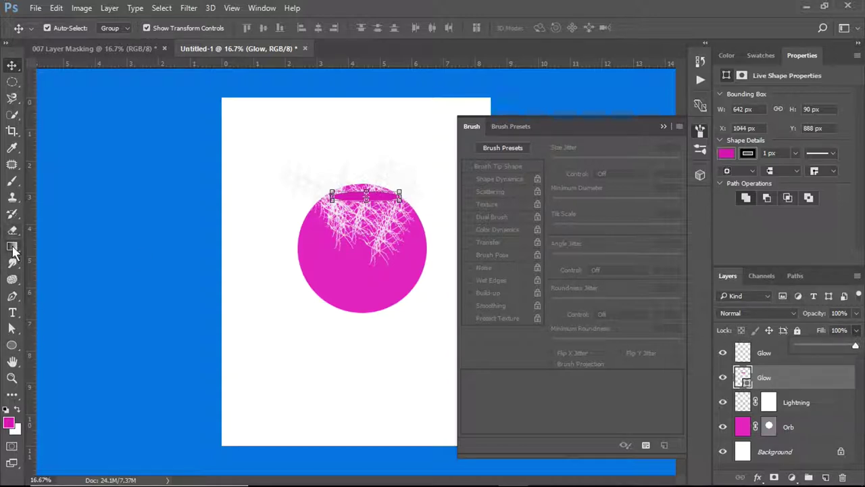
{"action": "left_click", "coordinate": [11, 246]}
{"action": "left_click", "coordinate": [351, 193]}
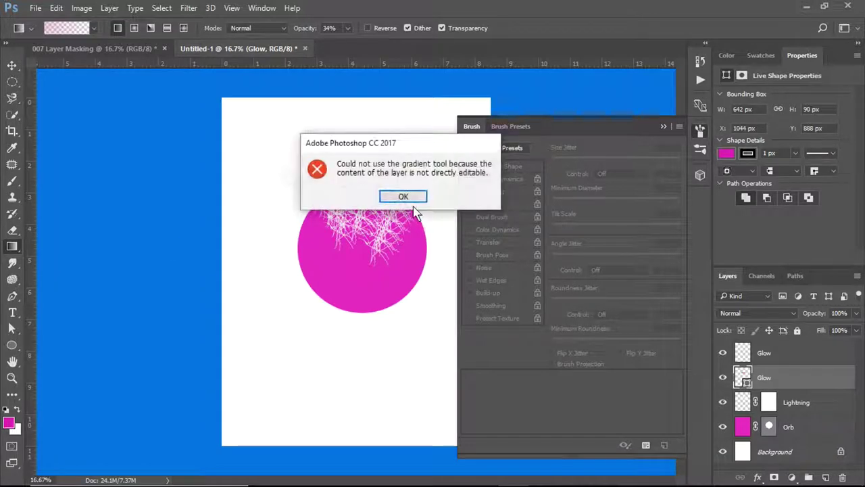
{"action": "left_click", "coordinate": [408, 198]}
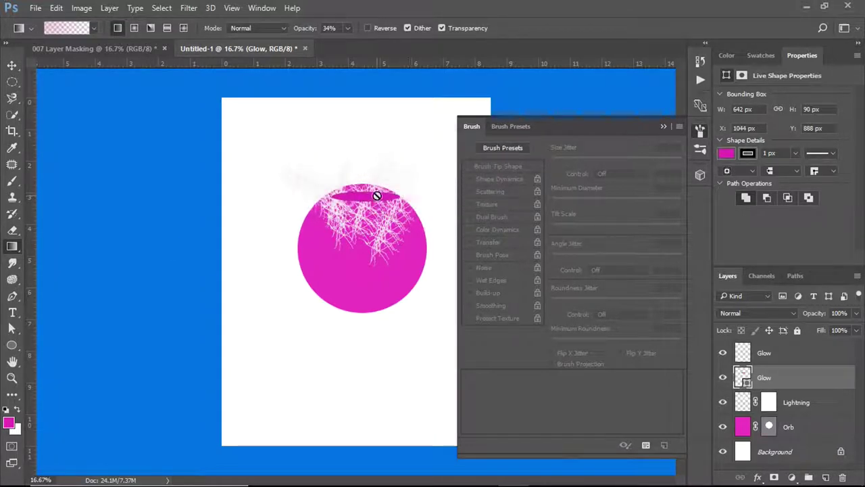
{"action": "left_click", "coordinate": [381, 196]}
{"action": "left_click", "coordinate": [416, 198]}
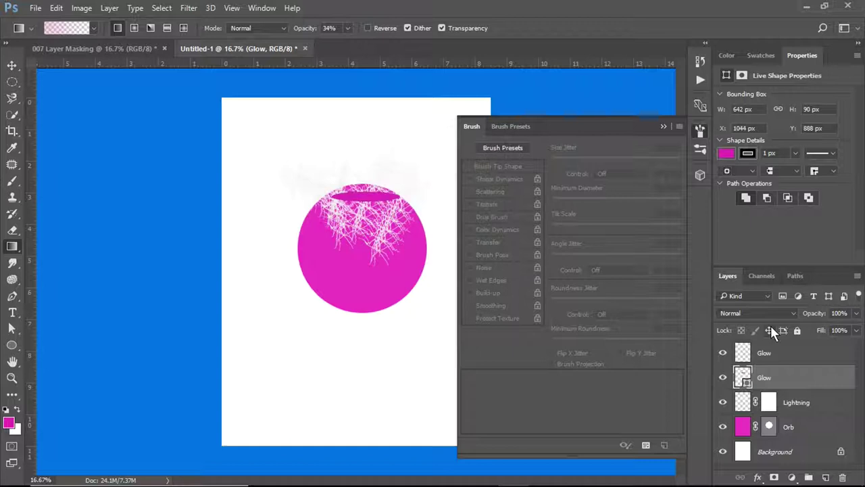
Step: Lower the Glow shape layer's opacity to 38% and move it below Lightning
{"action": "left_click", "coordinate": [858, 315]}
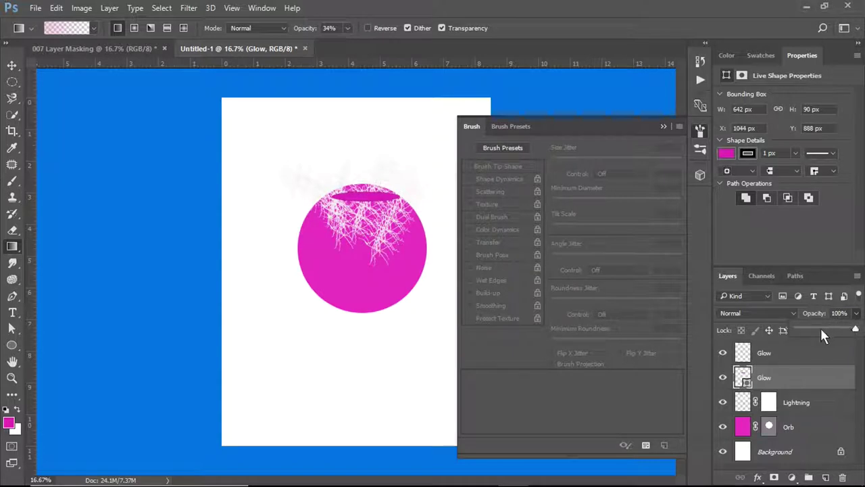
{"action": "left_click", "coordinate": [821, 330]}
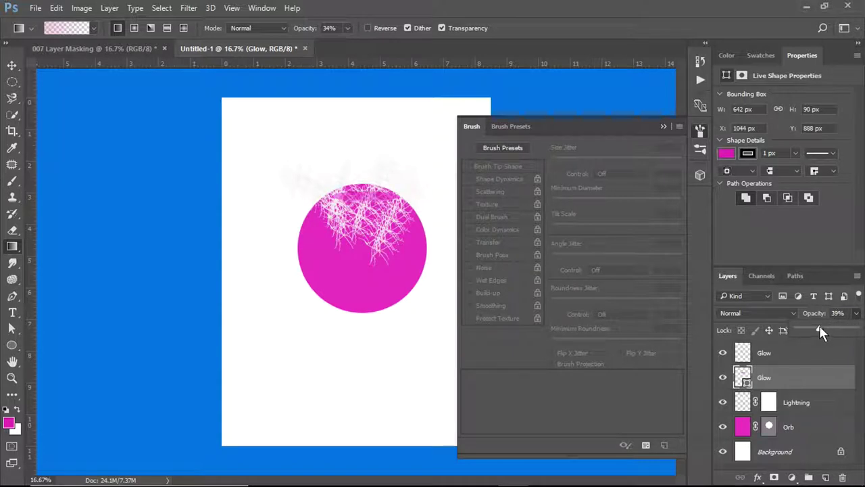
{"action": "left_click_drag", "start_coordinate": [819, 330], "coordinate": [818, 331]}
{"action": "left_click_drag", "start_coordinate": [742, 378], "coordinate": [746, 411]}
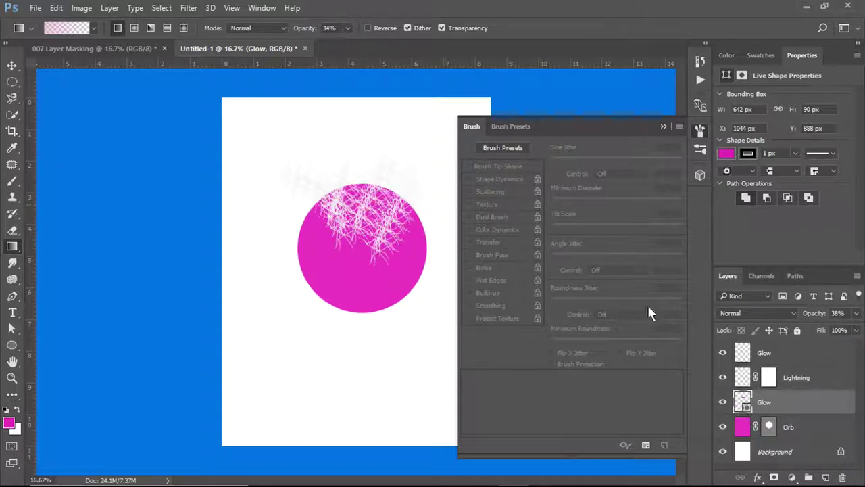
{"action": "left_click_drag", "start_coordinate": [764, 353], "coordinate": [764, 368]}
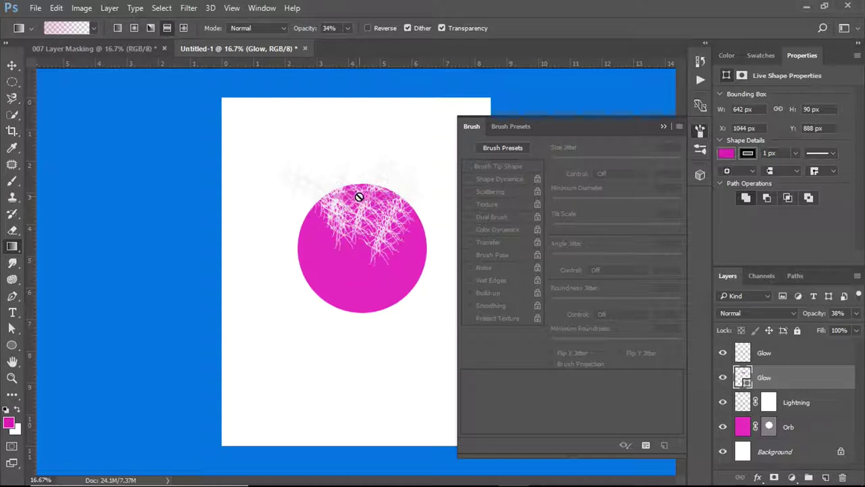
Step: Retry the gradient on the canvas and check the Glow shape's magenta fill colour
{"action": "left_click", "coordinate": [358, 199]}
{"action": "left_click", "coordinate": [399, 196]}
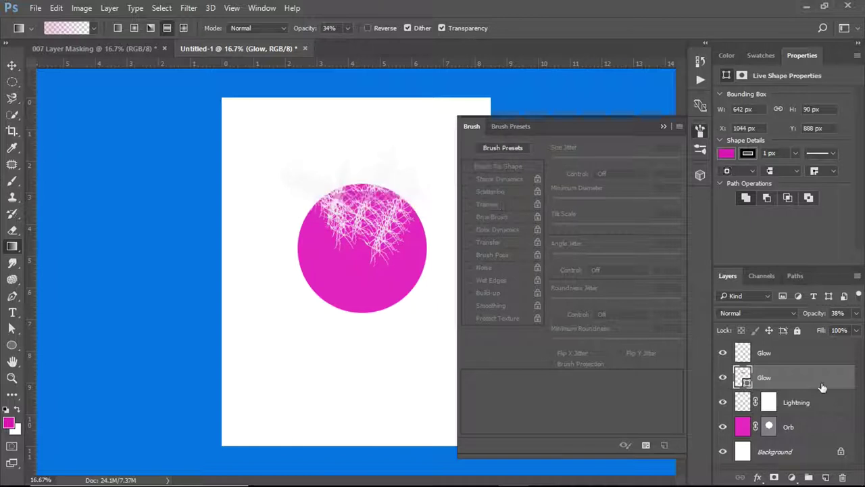
{"action": "double_click", "coordinate": [746, 379]}
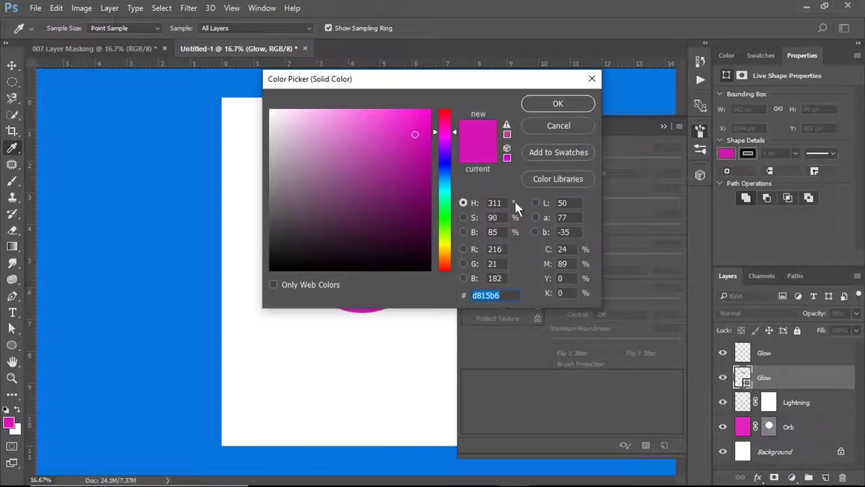
{"action": "left_click", "coordinate": [558, 104]}
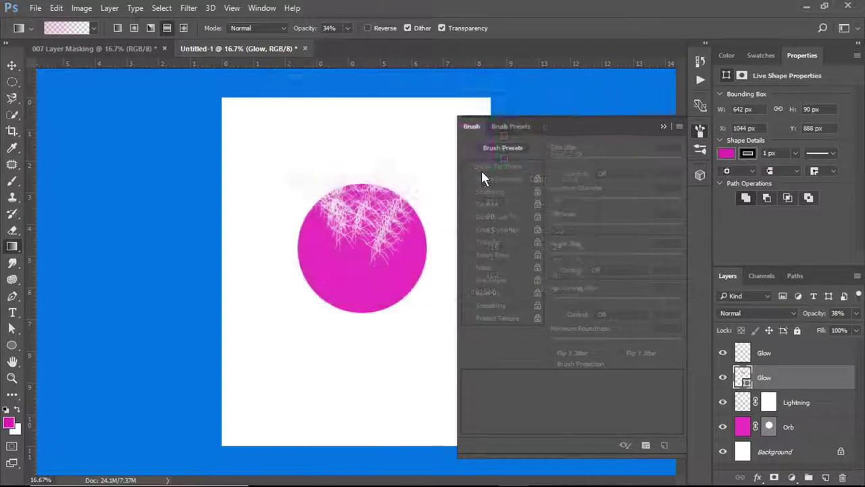
{"action": "left_click", "coordinate": [373, 197]}
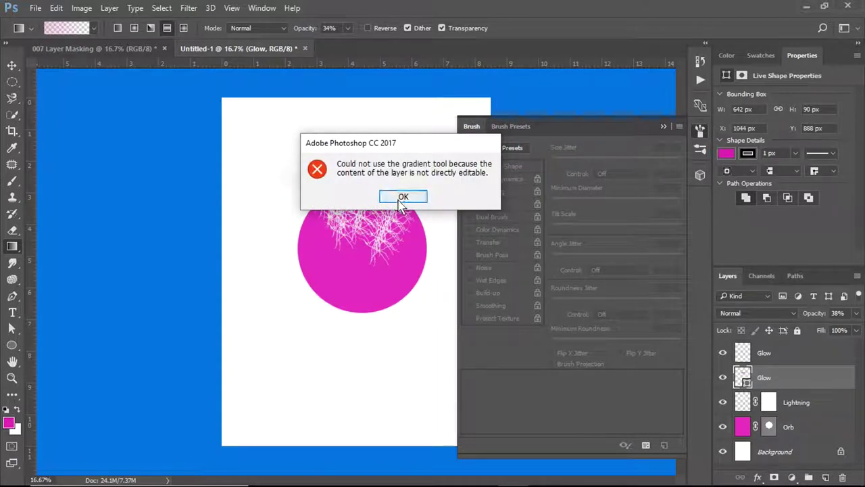
{"action": "left_click", "coordinate": [402, 195]}
Step: Add a Solid Color fill layer, Color Fill 1, keeping magenta as its colour
{"action": "left_click", "coordinate": [110, 9]}
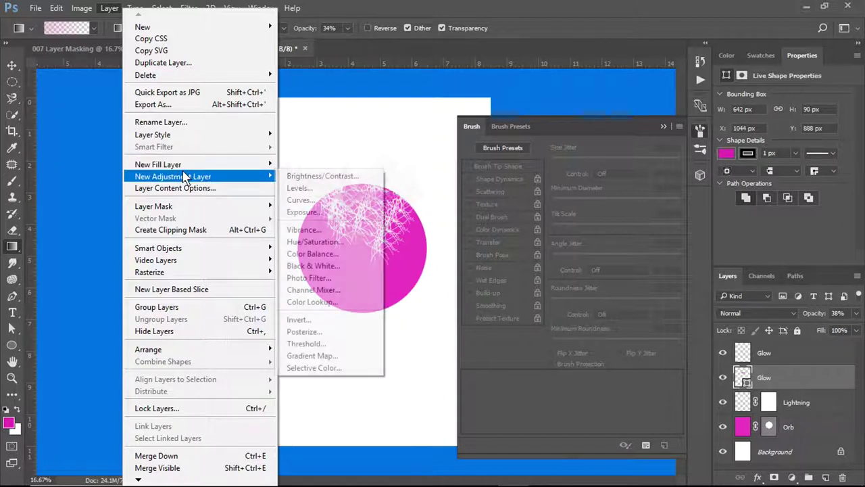
{"action": "mouse_move", "coordinate": [158, 164]}
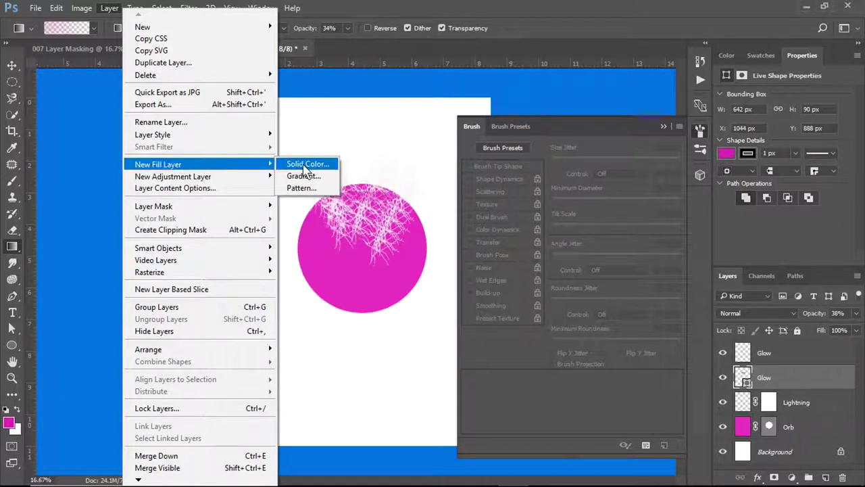
{"action": "left_click", "coordinate": [301, 165]}
{"action": "left_click", "coordinate": [625, 112]}
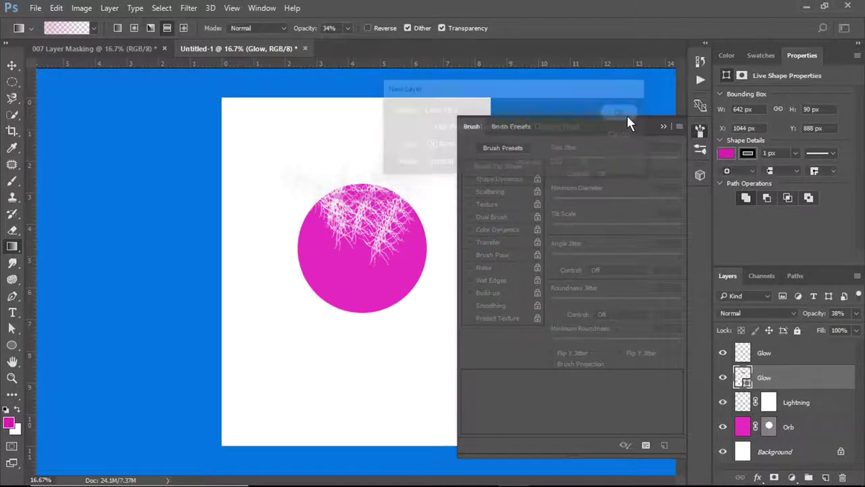
{"action": "left_click", "coordinate": [558, 105]}
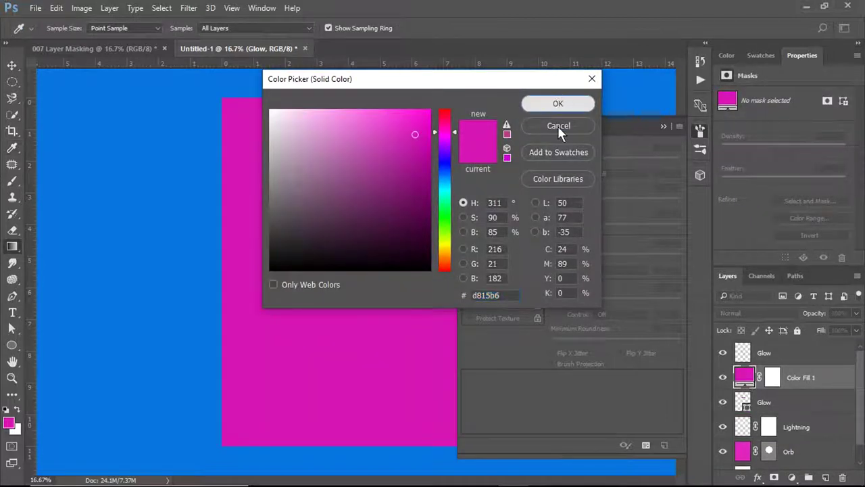